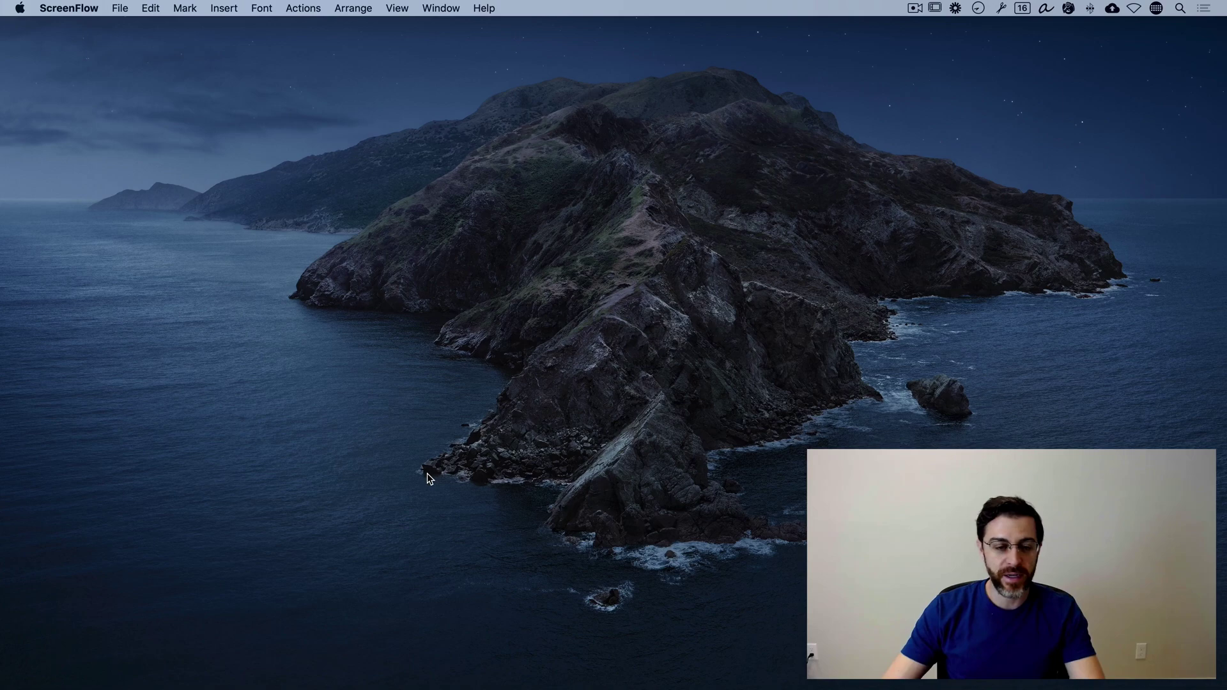
Load the CUPS 2.3.1 web interface at localhost:631 in Chrome
key("super+Tab")
key("super+Tab")
key("super+Tab")
key("super+Tab")
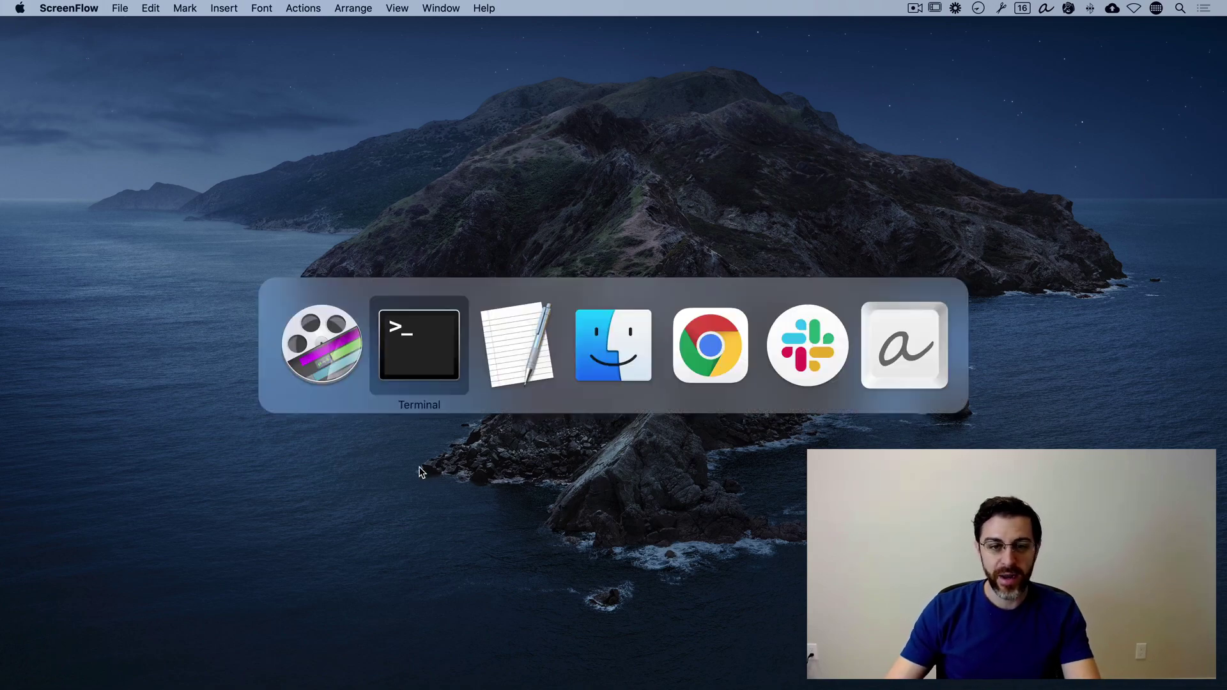
key("super+n")
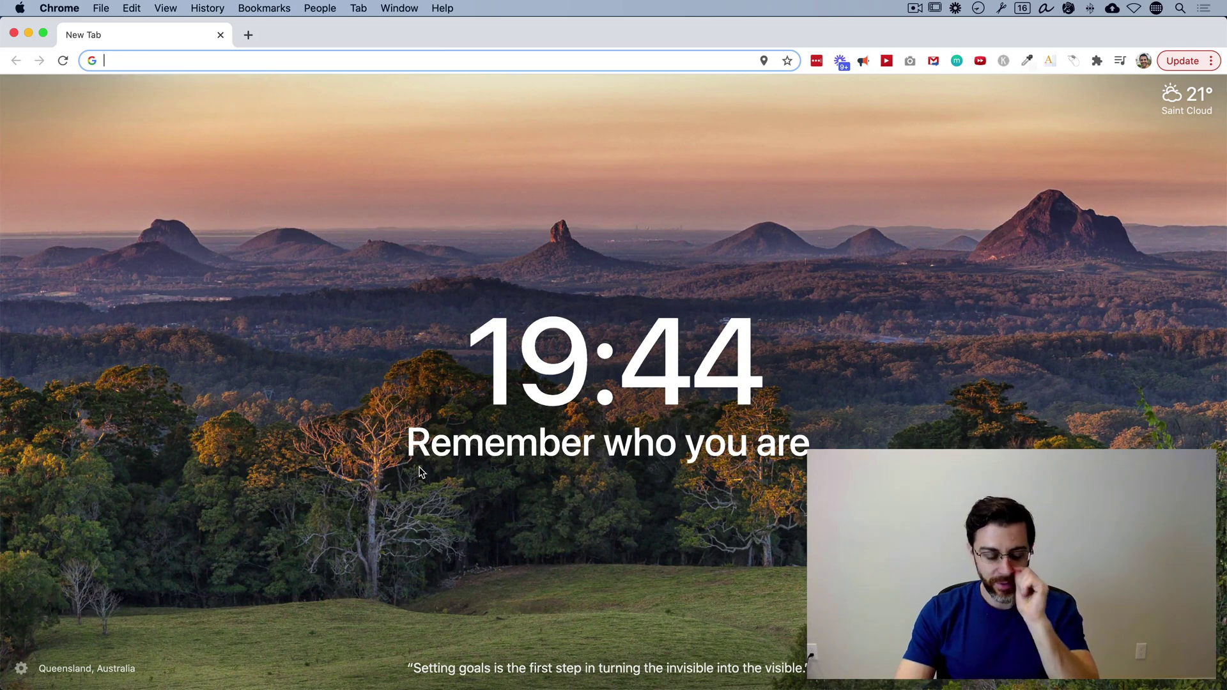
type("local")
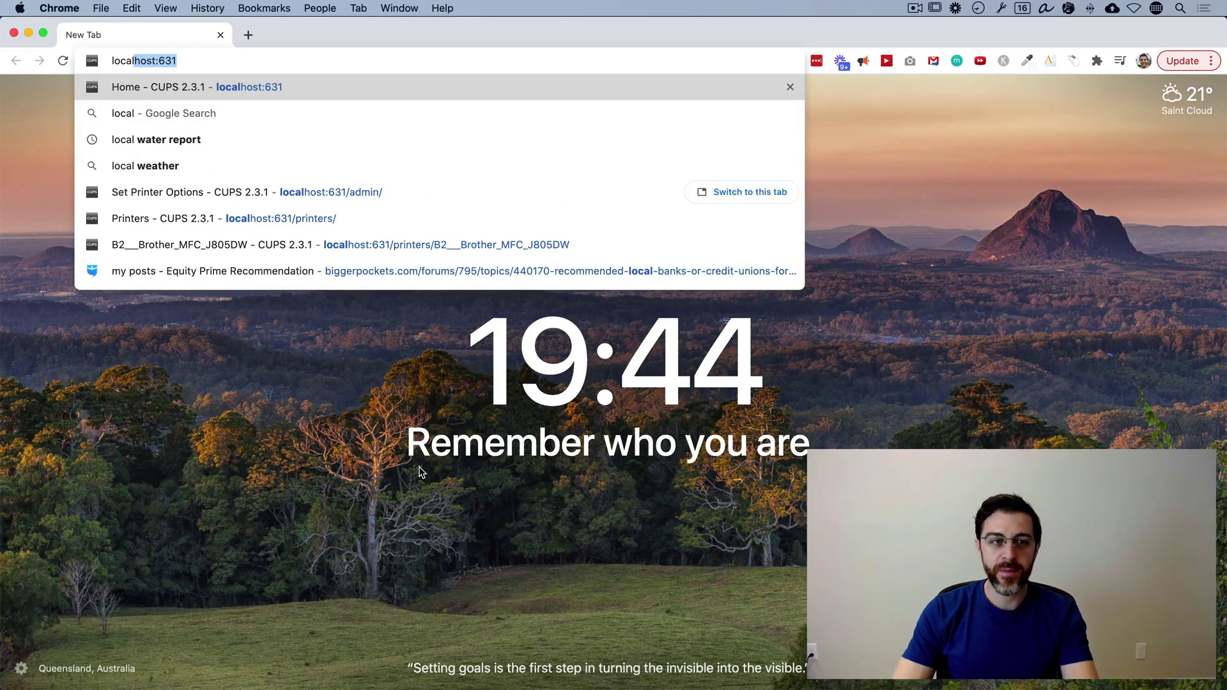
key("Right")
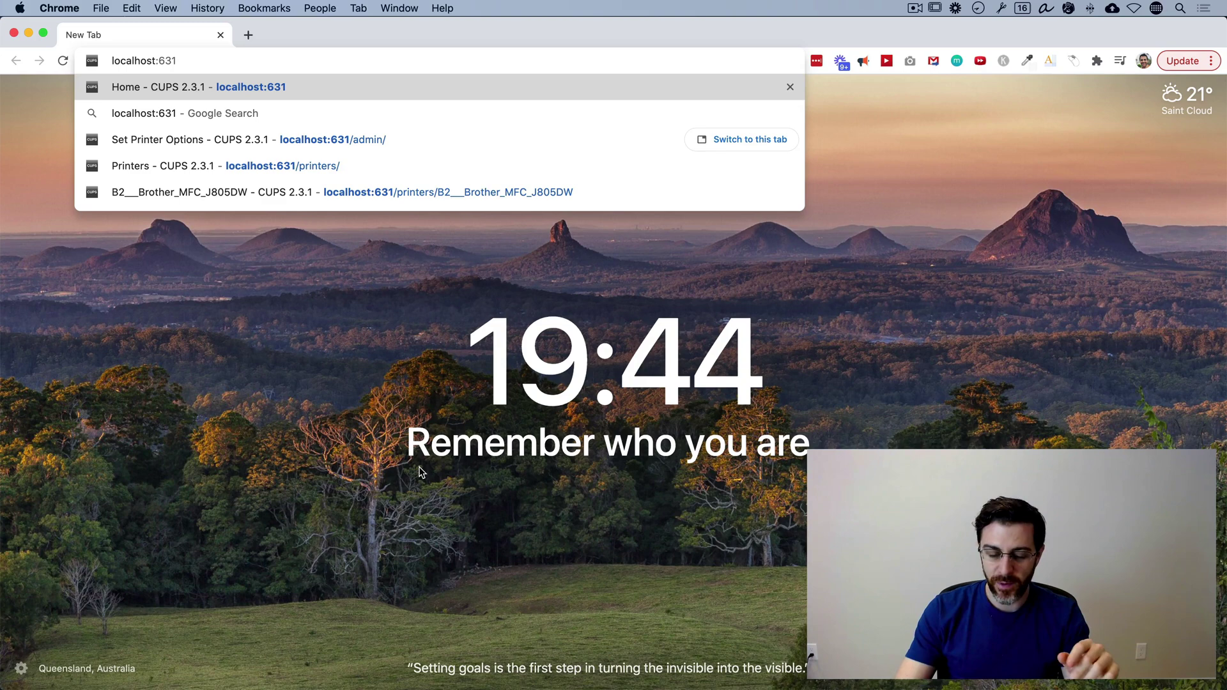
key("Return")
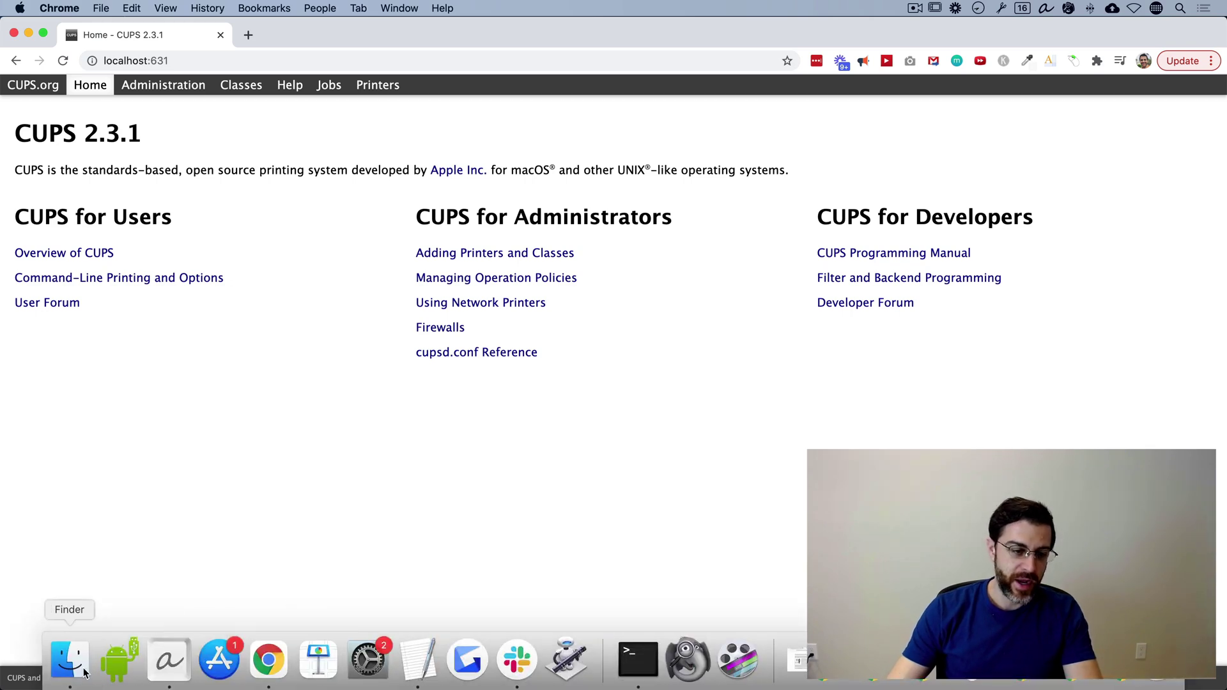
Open a Finder window and start a system search for 'termin', then cancel it
left_click(69, 675)
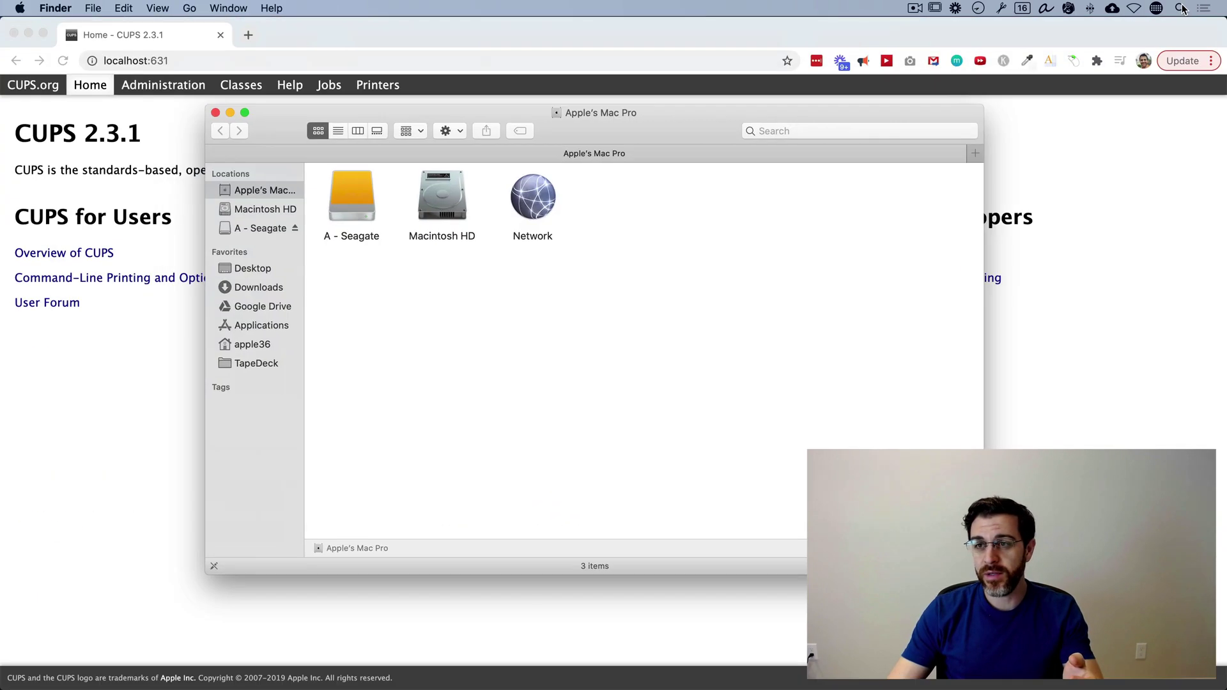
left_click(1180, 7)
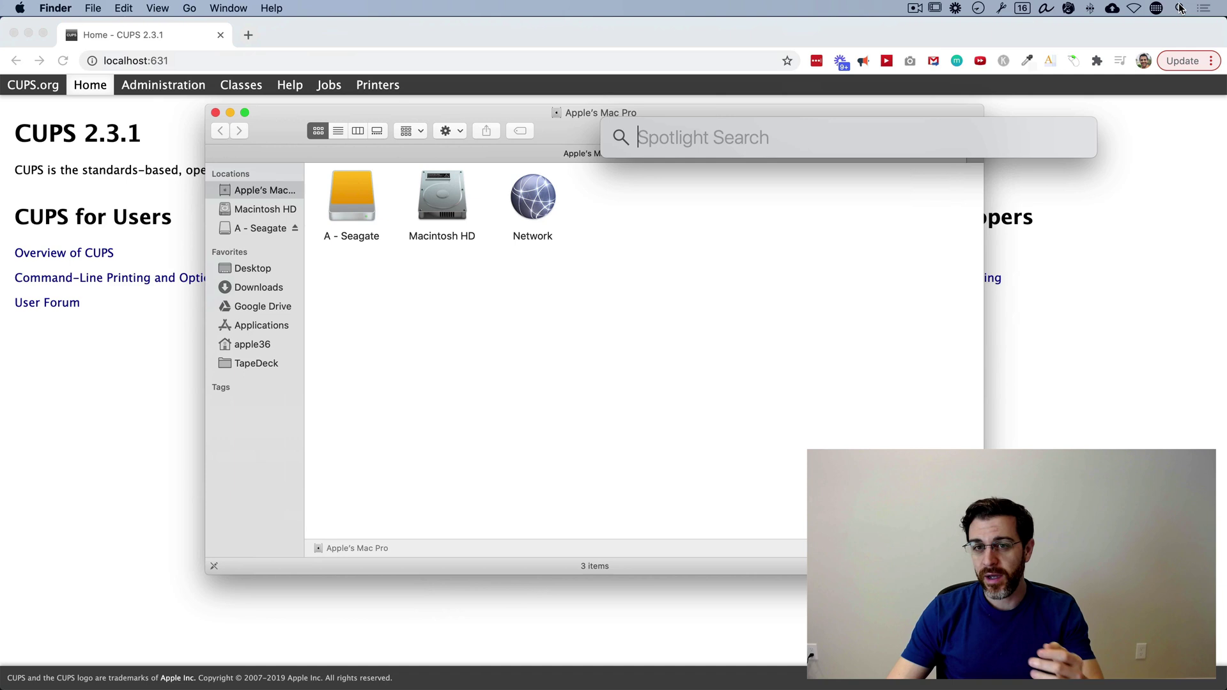
type("termin")
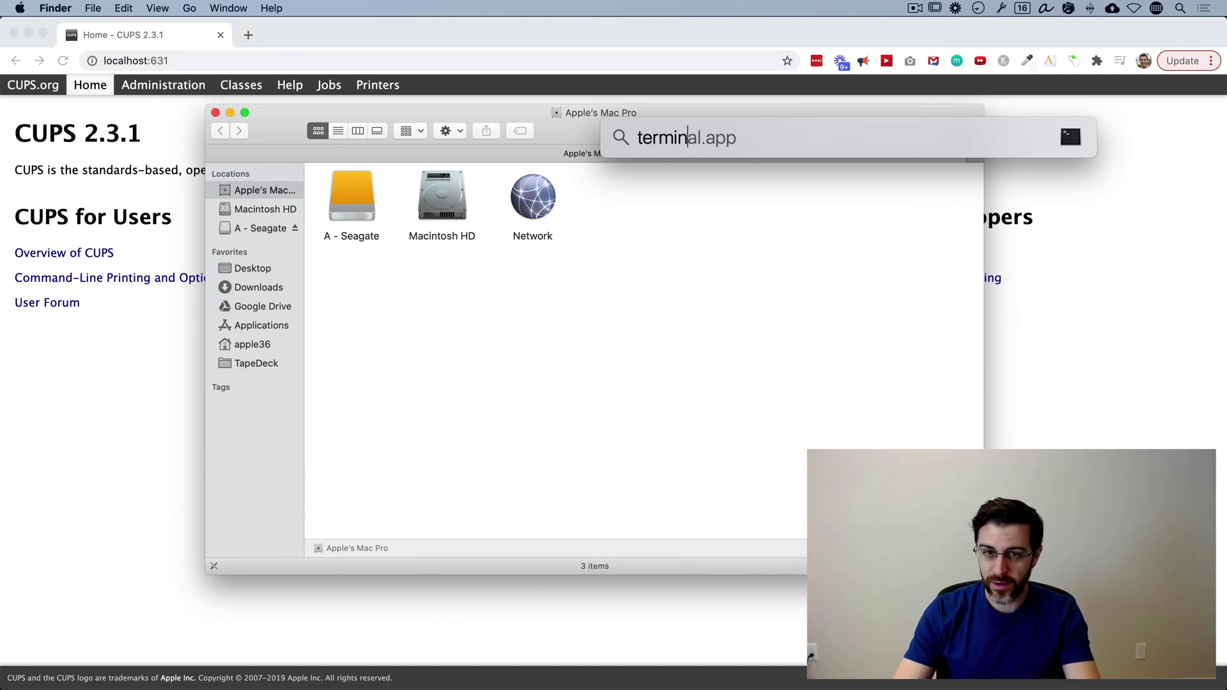
key("Escape")
key("Escape")
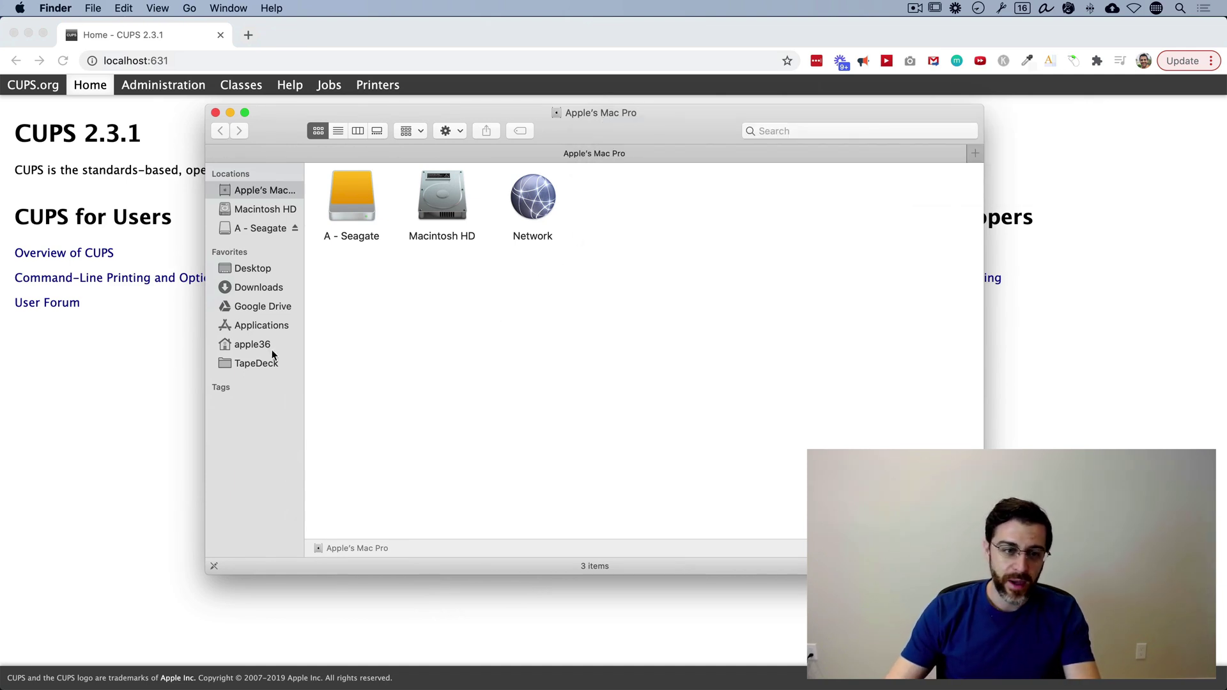
Launch Terminal.app from the Applications › Utilities folder
left_click(268, 327)
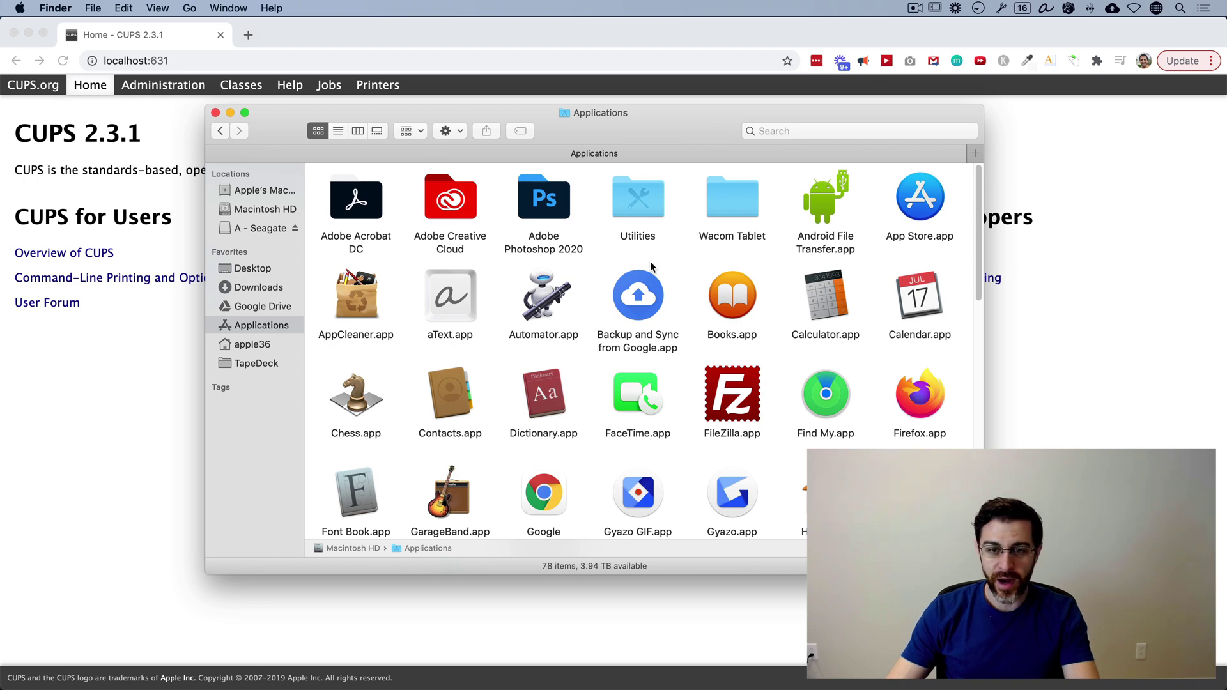
left_click(641, 197)
double_click(641, 197)
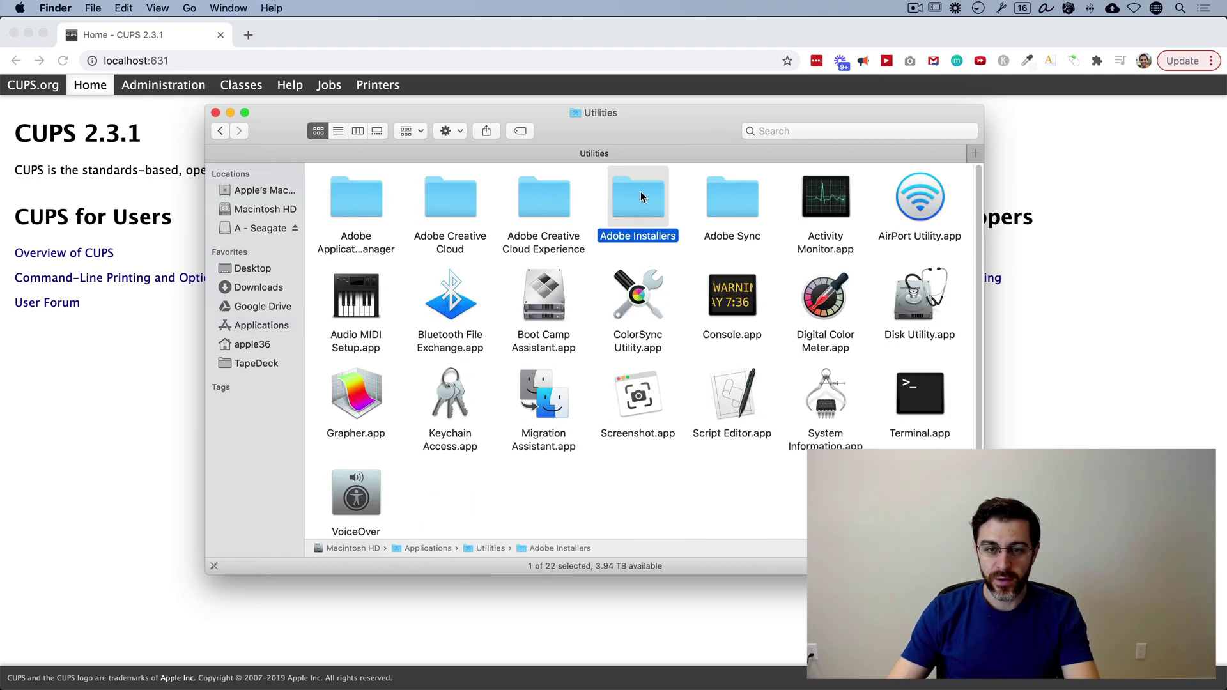
left_click(929, 405)
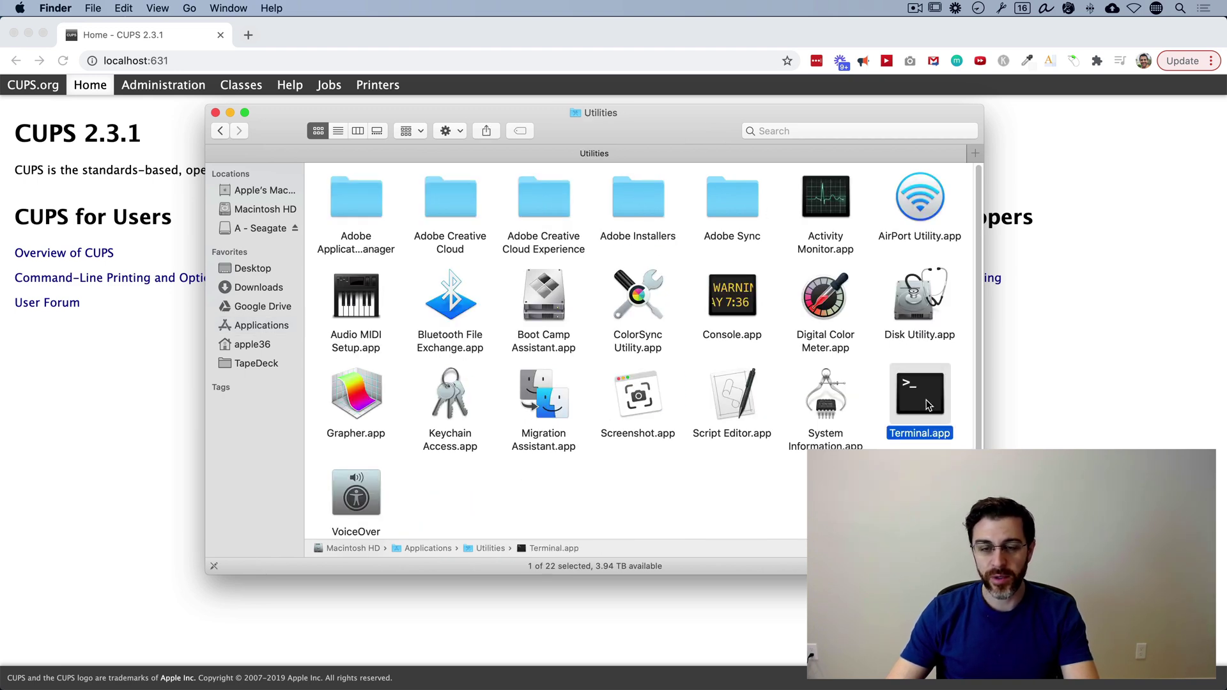
double_click(929, 405)
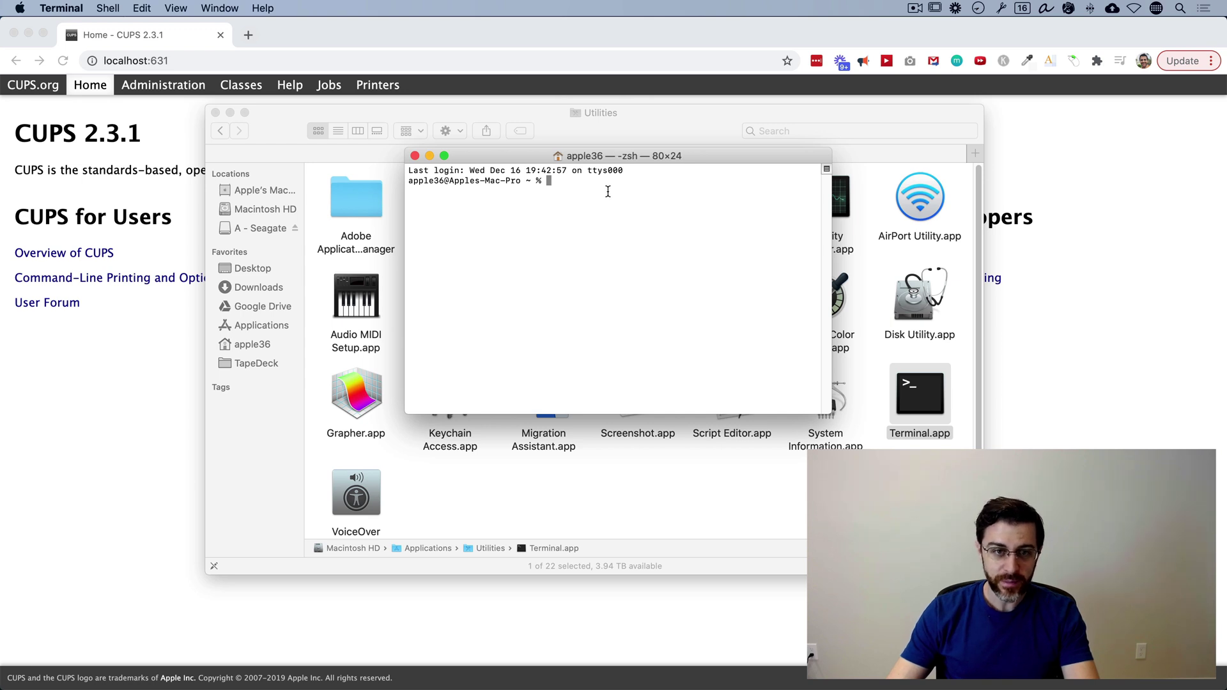
Create a plain-text TextEdit note containing cupsctl WebInterface=yes
key("super+Tab")
key("super+Tab")
key("super+Tab")
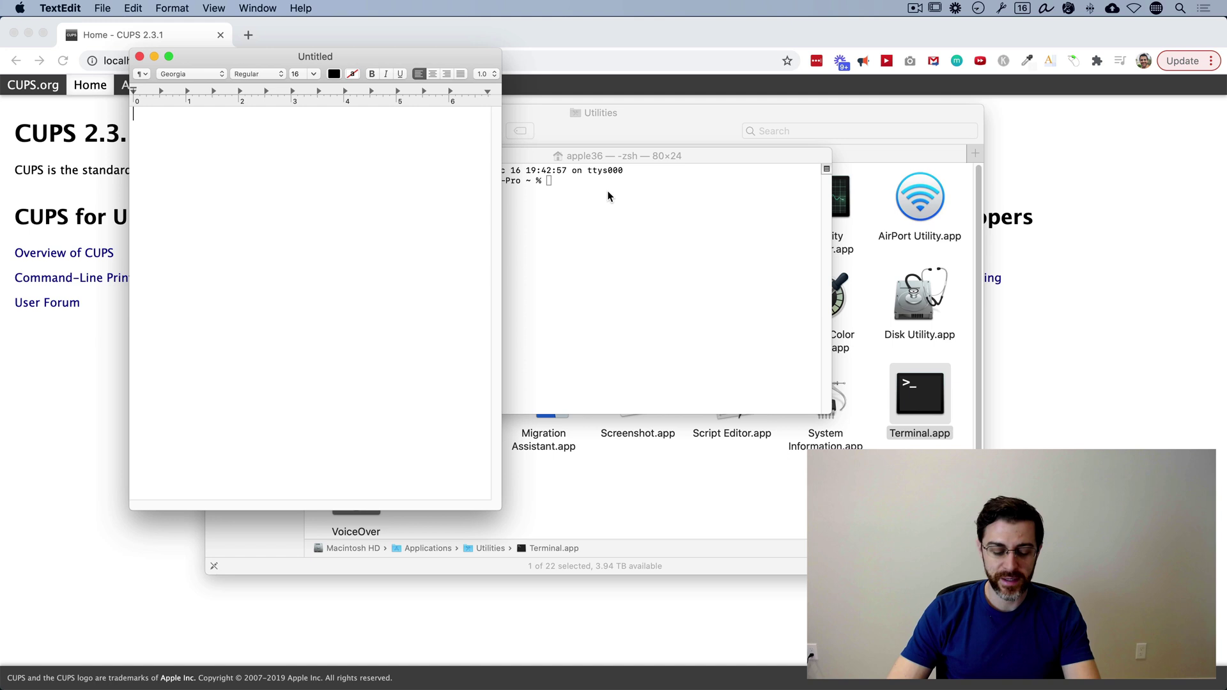
key("super+shift+t")
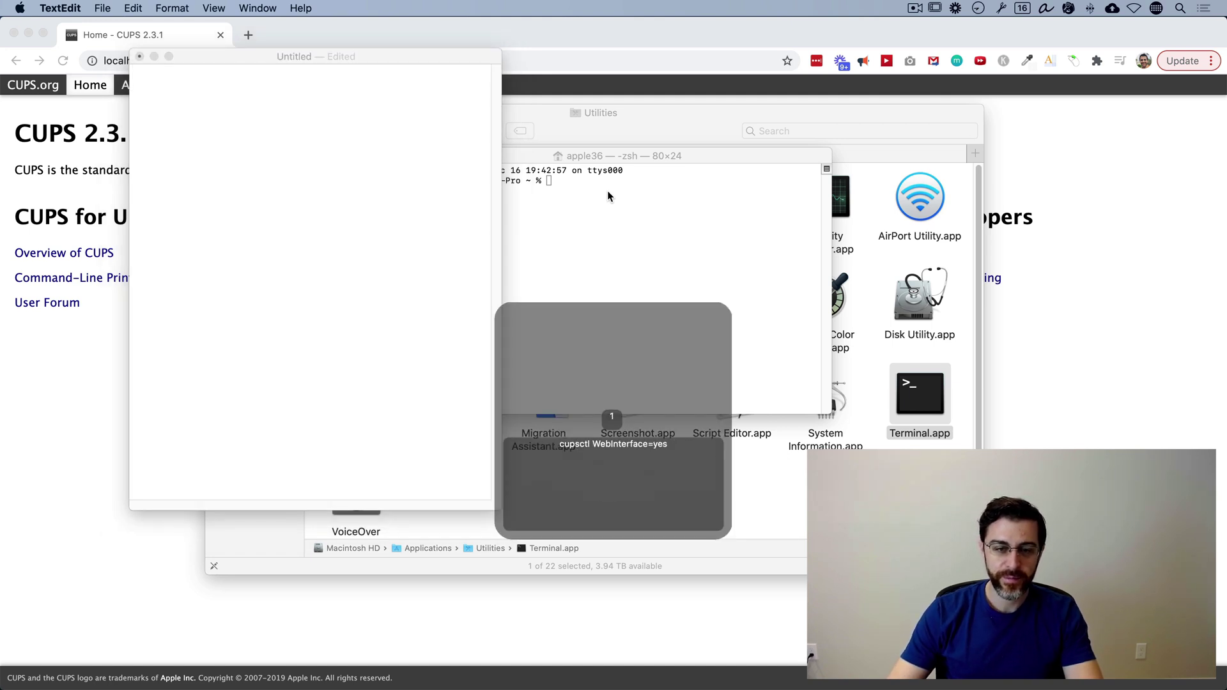
type("cupsctl WebInterface=yes")
left_click_drag(398, 56, 571, 159)
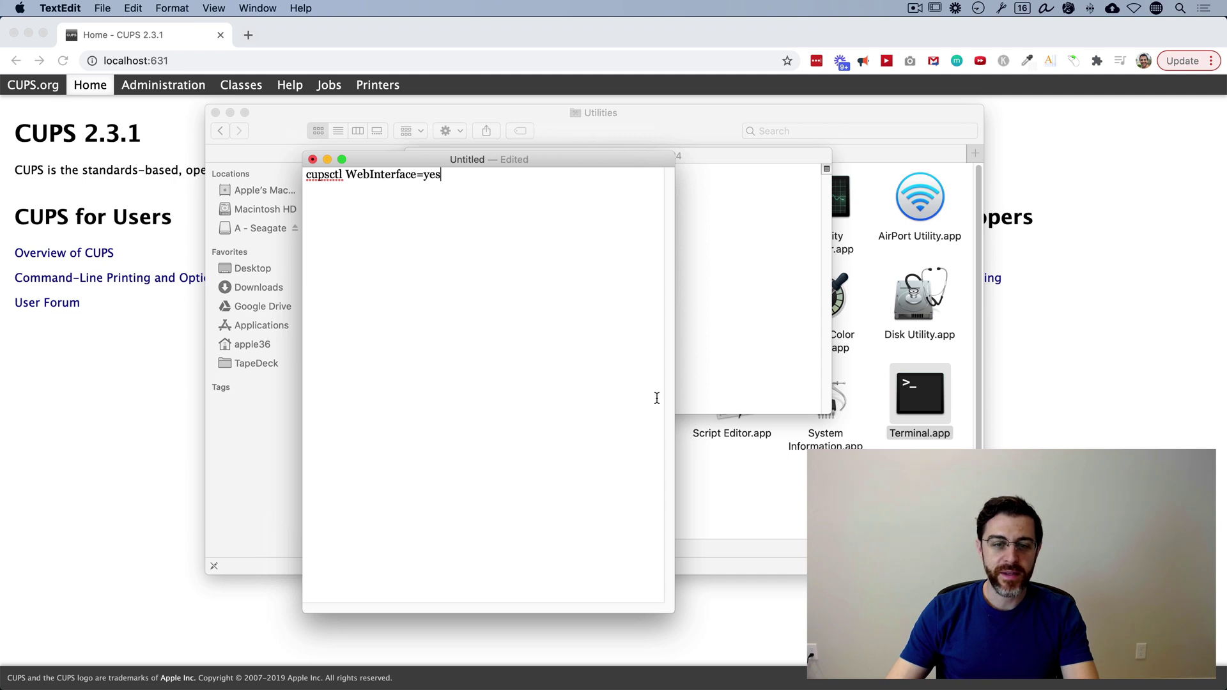
key("Return")
Walk through the parts of the cupsctl command, then copy the whole line
left_click_drag(442, 202, 305, 171)
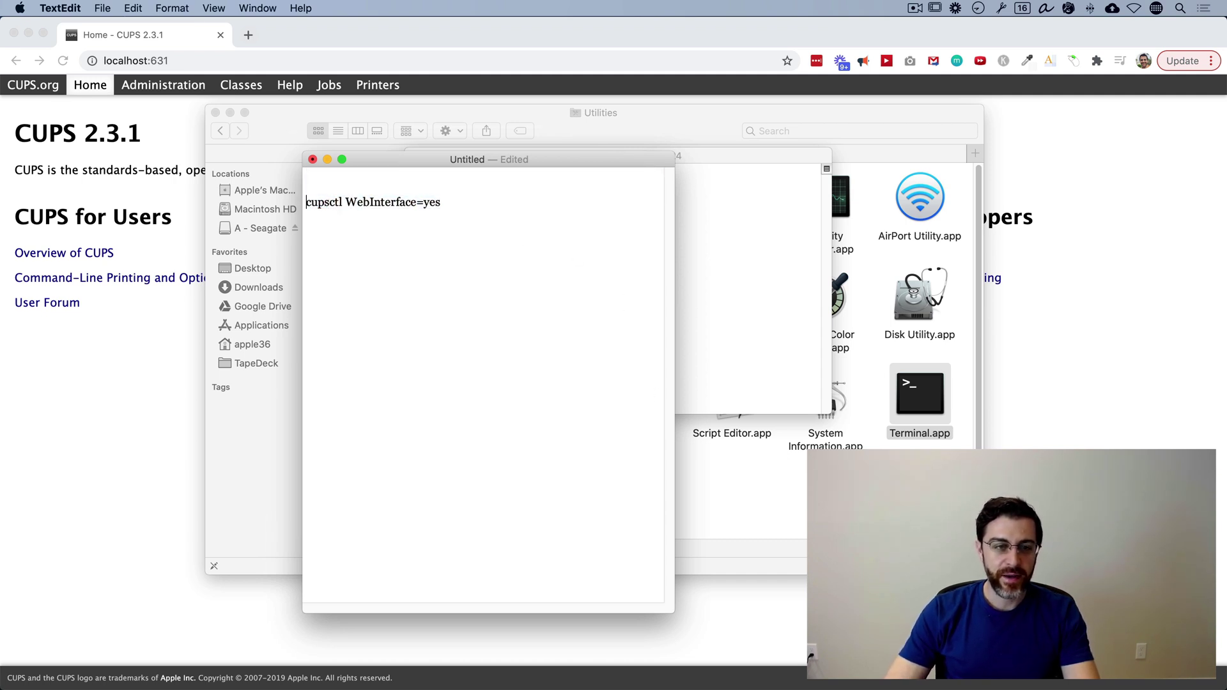
left_click(330, 202)
key("Right")
key("Right")
key("Right")
key("Right")
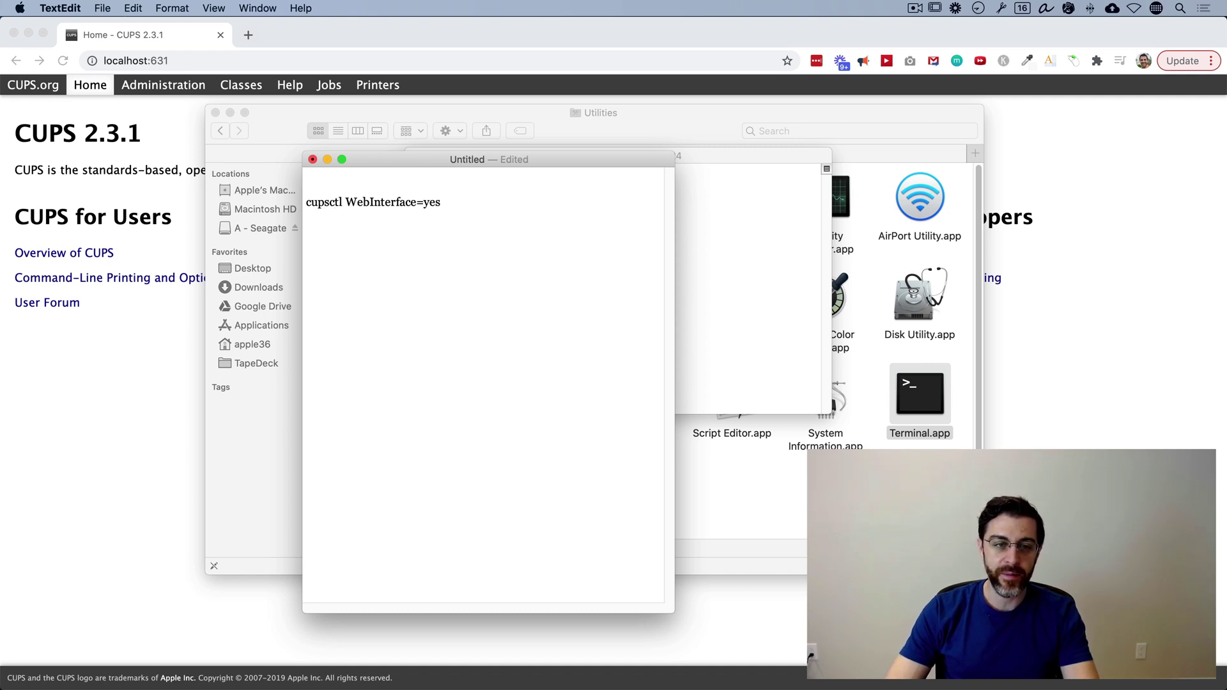
key("Right")
key("Right")
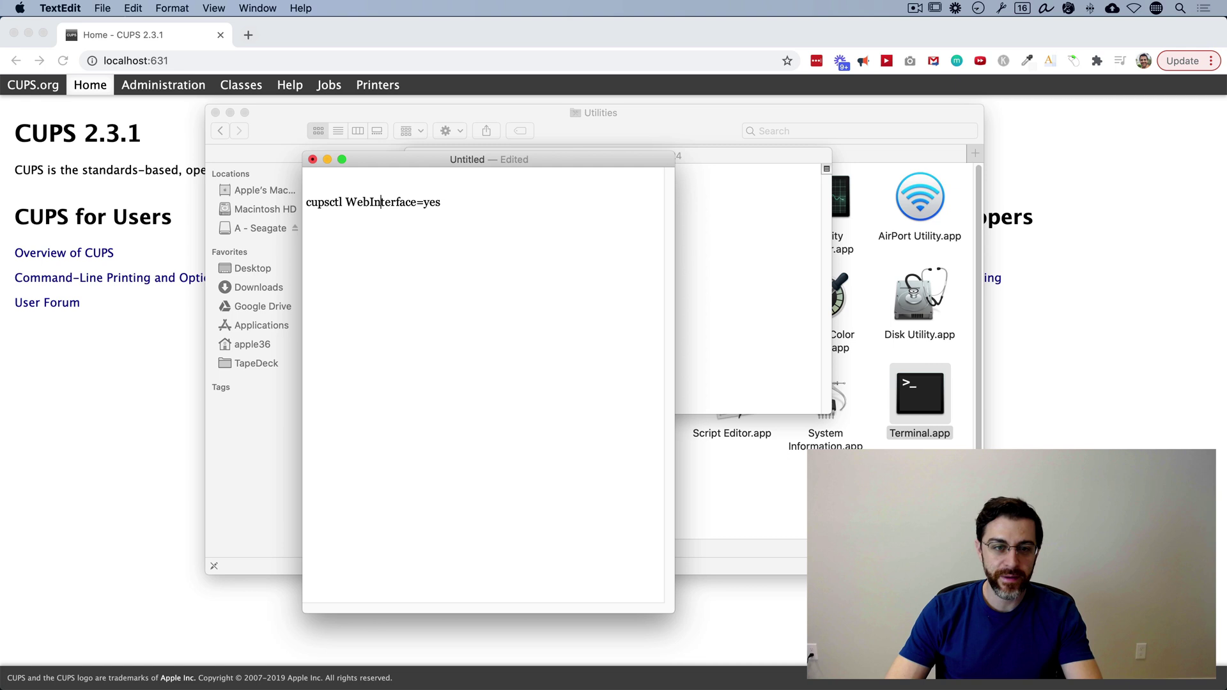
key("super+a")
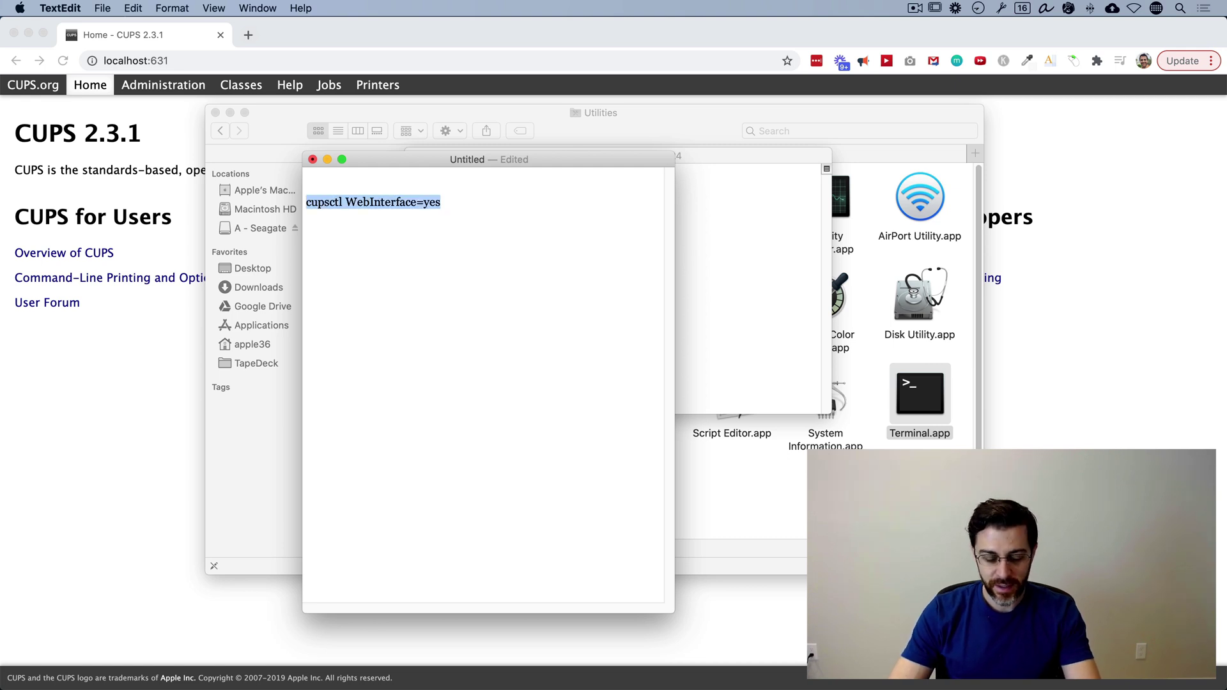
key("super+c")
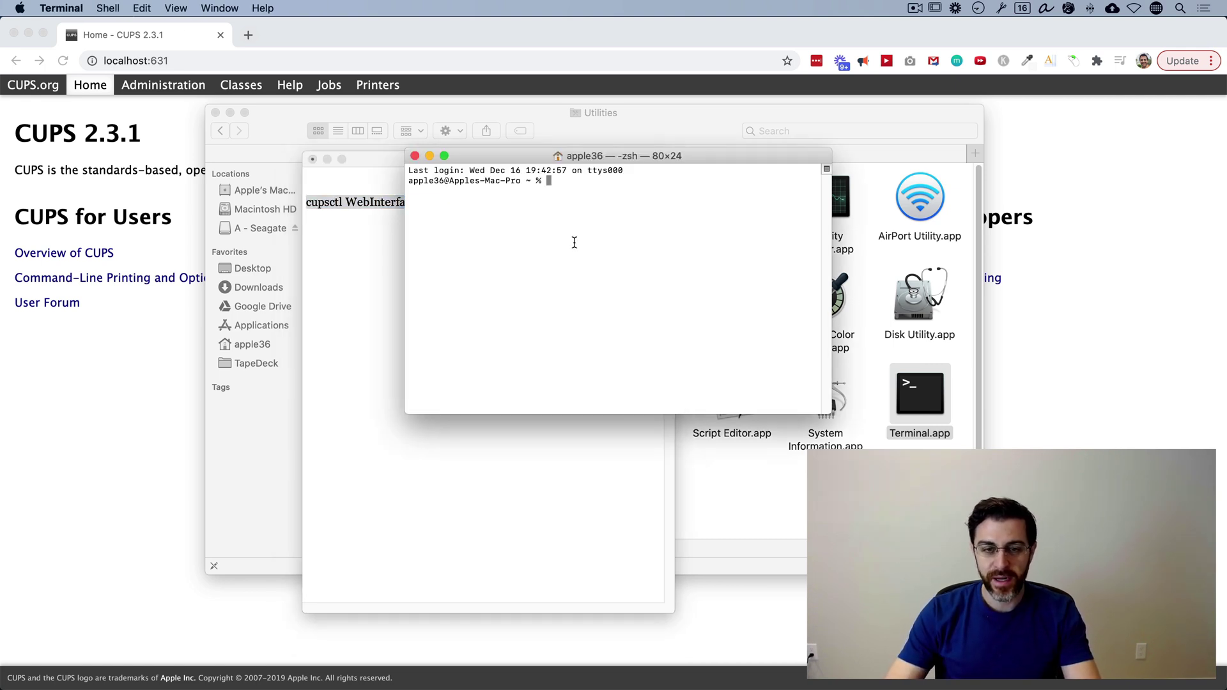
Paste and run cupsctl WebInterface=yes at the Terminal prompt
key("super+v")
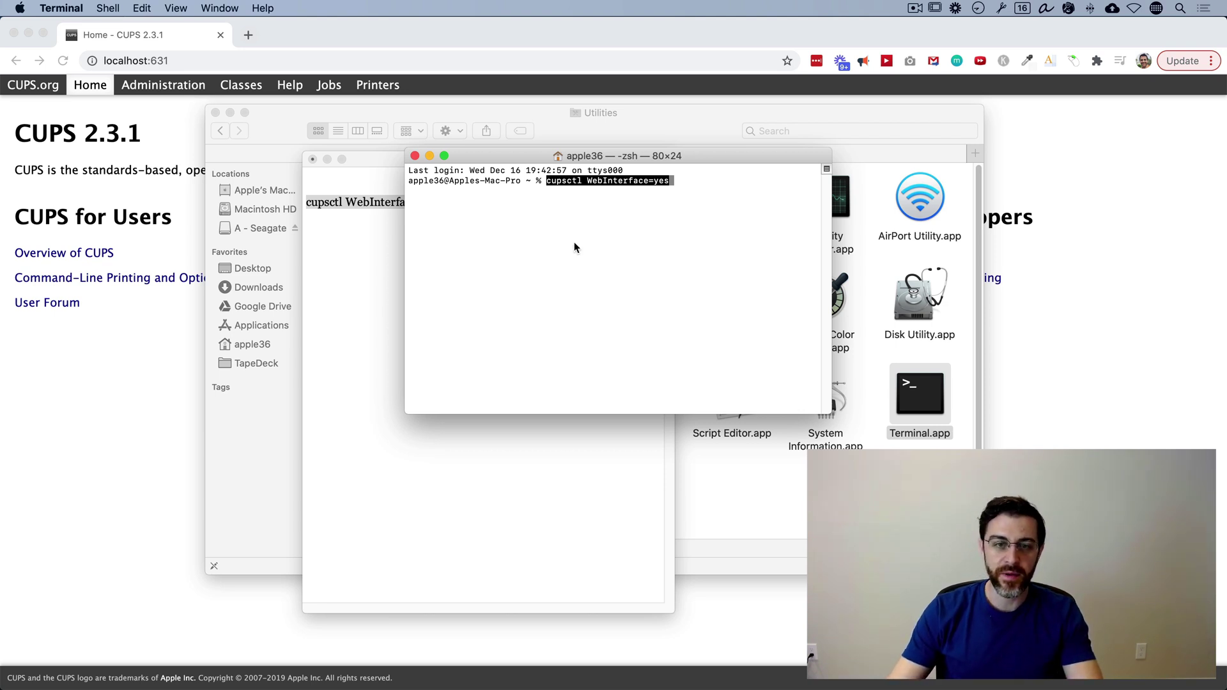
right_click(575, 243)
left_click(660, 194)
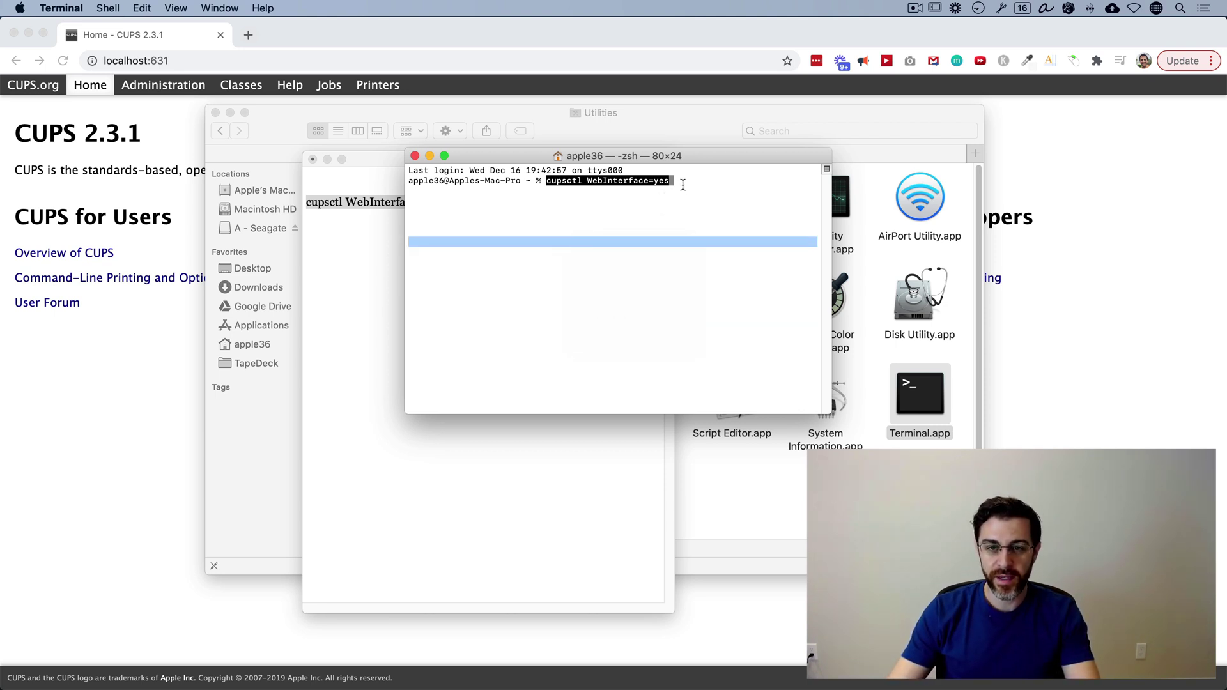
key("Return")
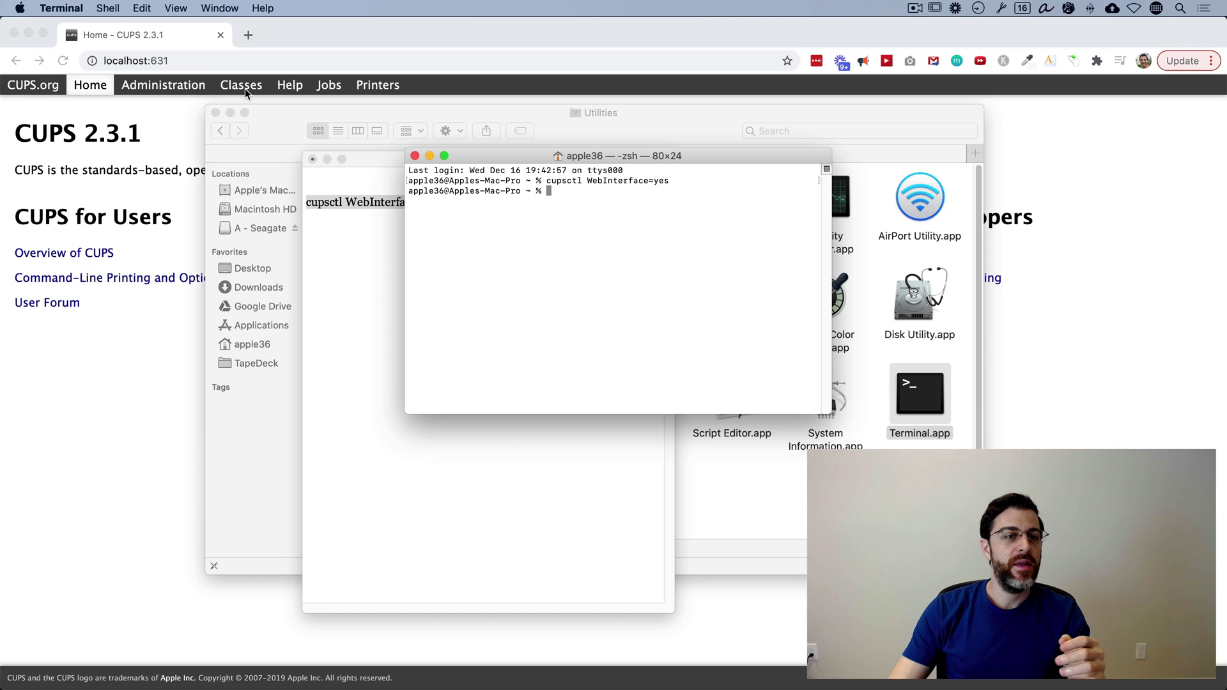
Quit Terminal and bring Chrome's CUPS page back to the front
left_click(54, 7)
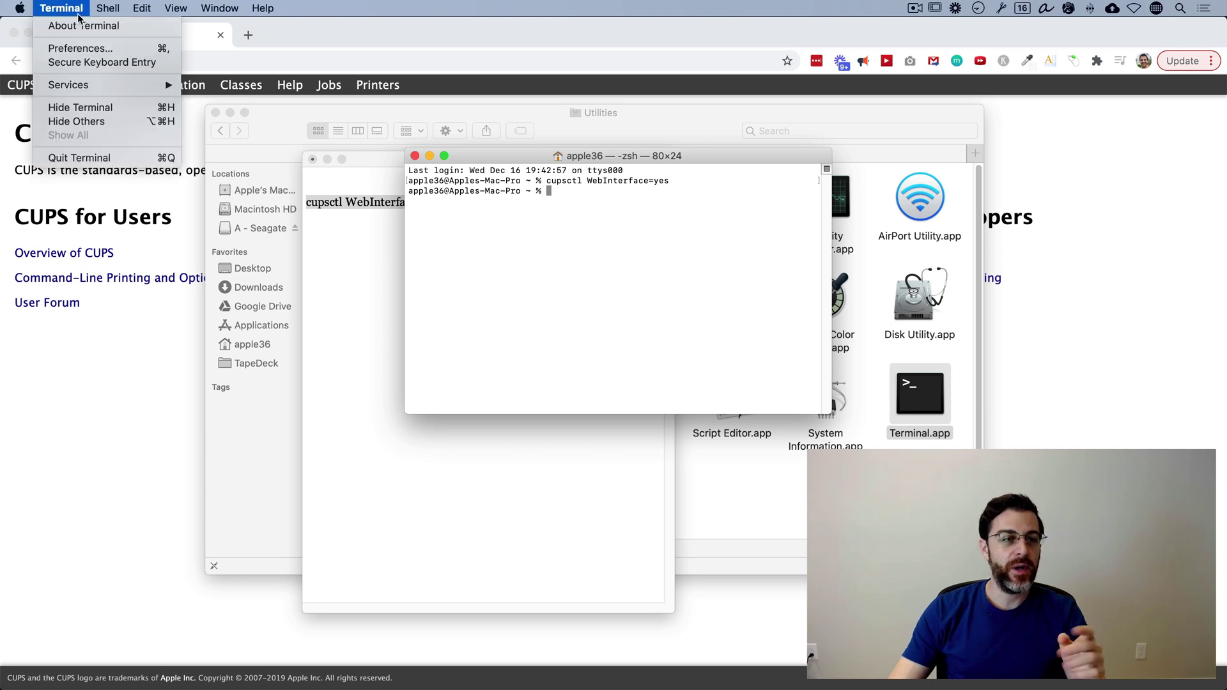
left_click(90, 156)
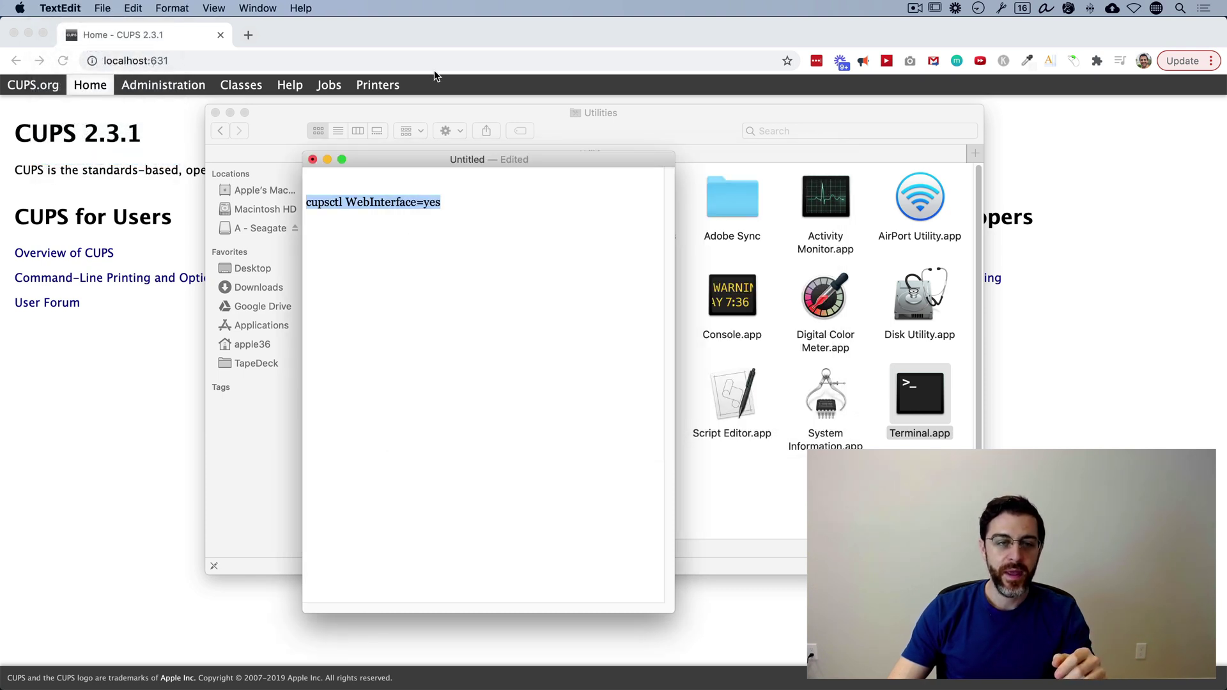
left_click(435, 28)
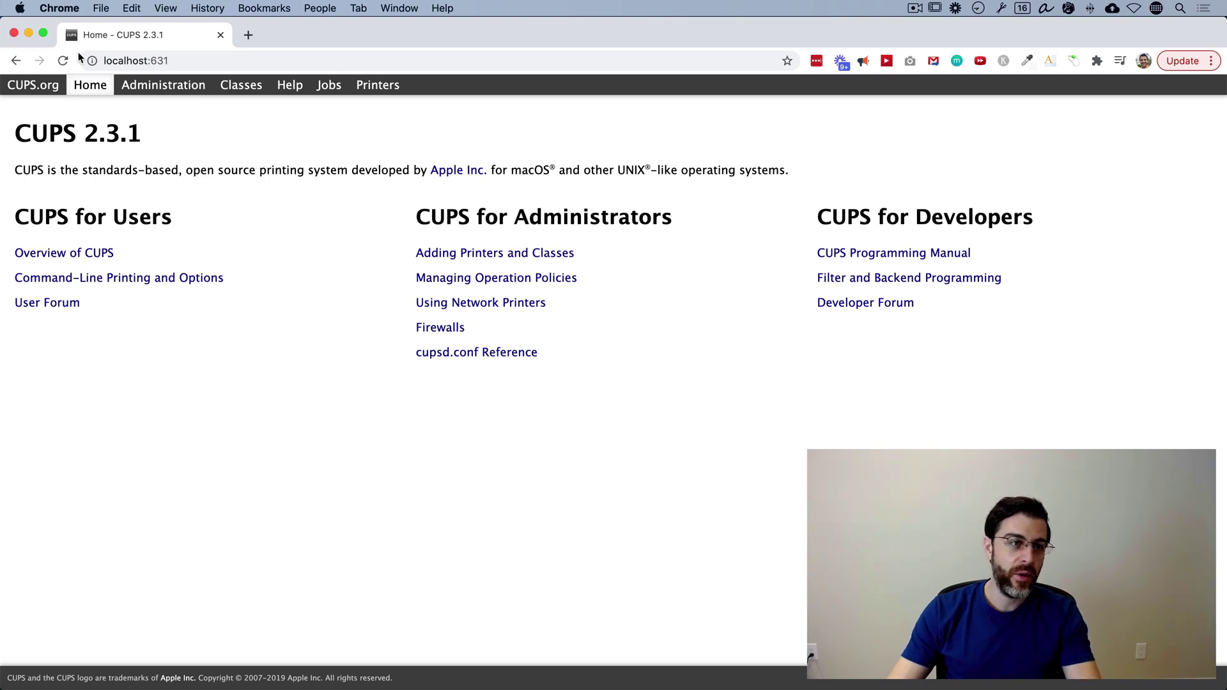
Reload CUPS, open Brother_HL_L3270CDW from Printers and show its Administration actions
left_click(163, 84)
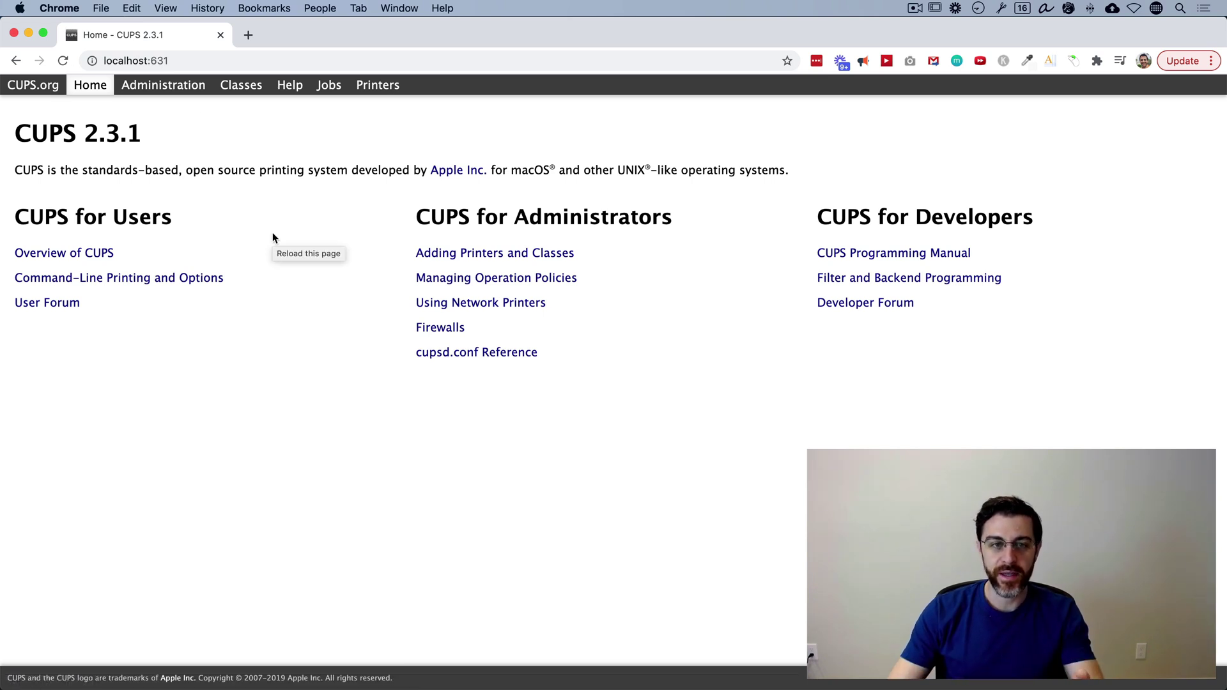
left_click(379, 89)
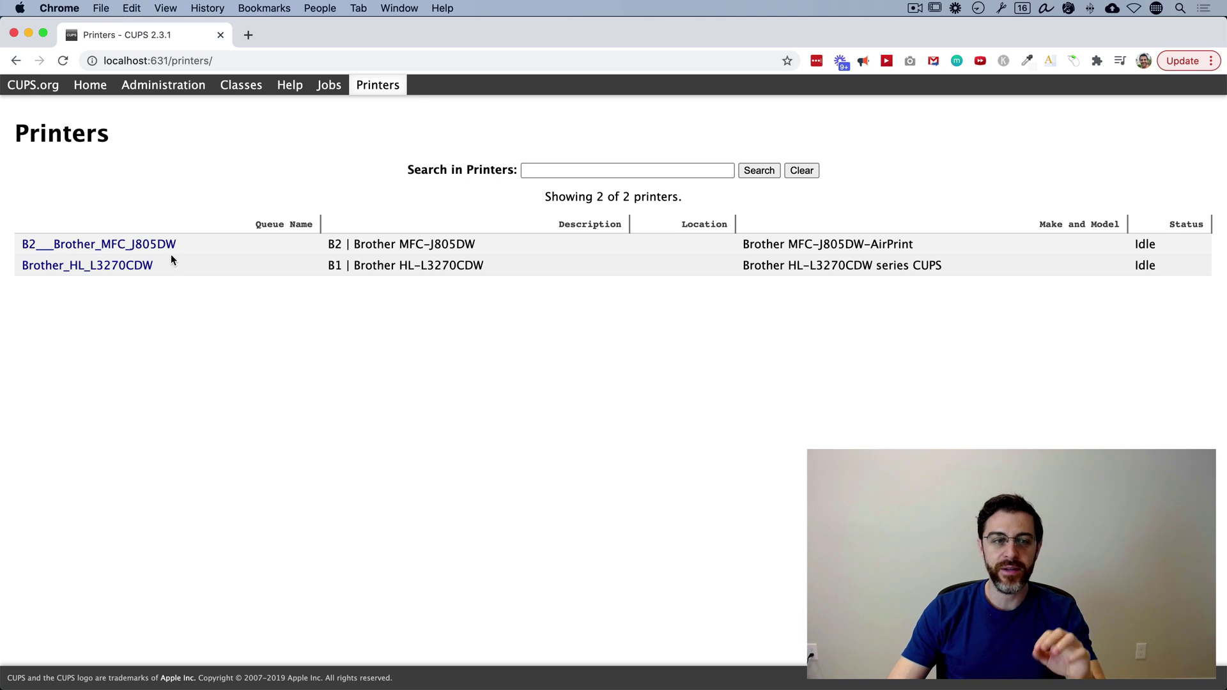
left_click(118, 267)
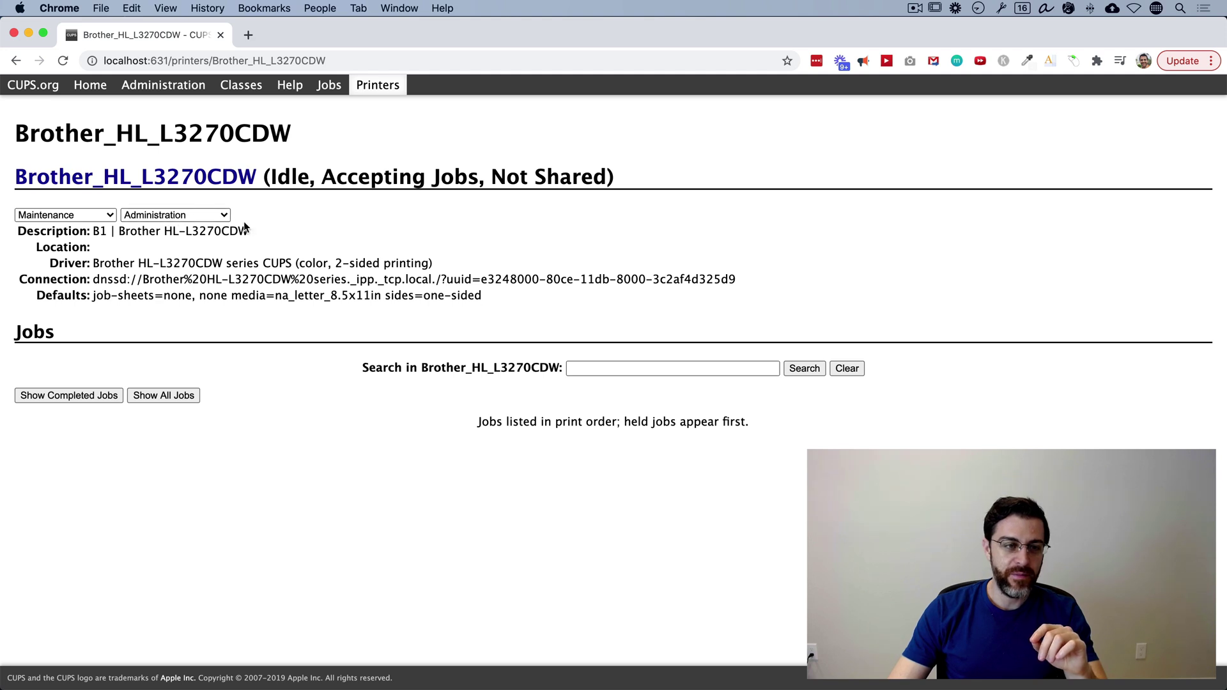
left_click(224, 217)
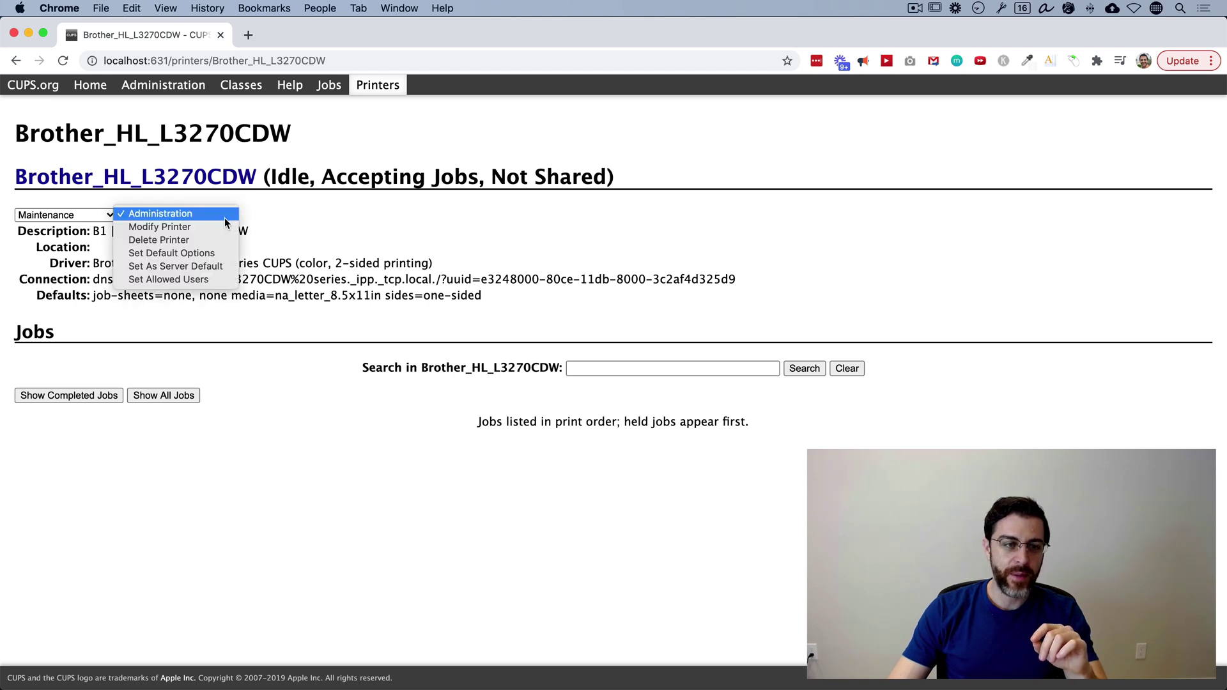
Save Brother_HL_L3270CDW's default options with Two-Sided left at Off
left_click(213, 252)
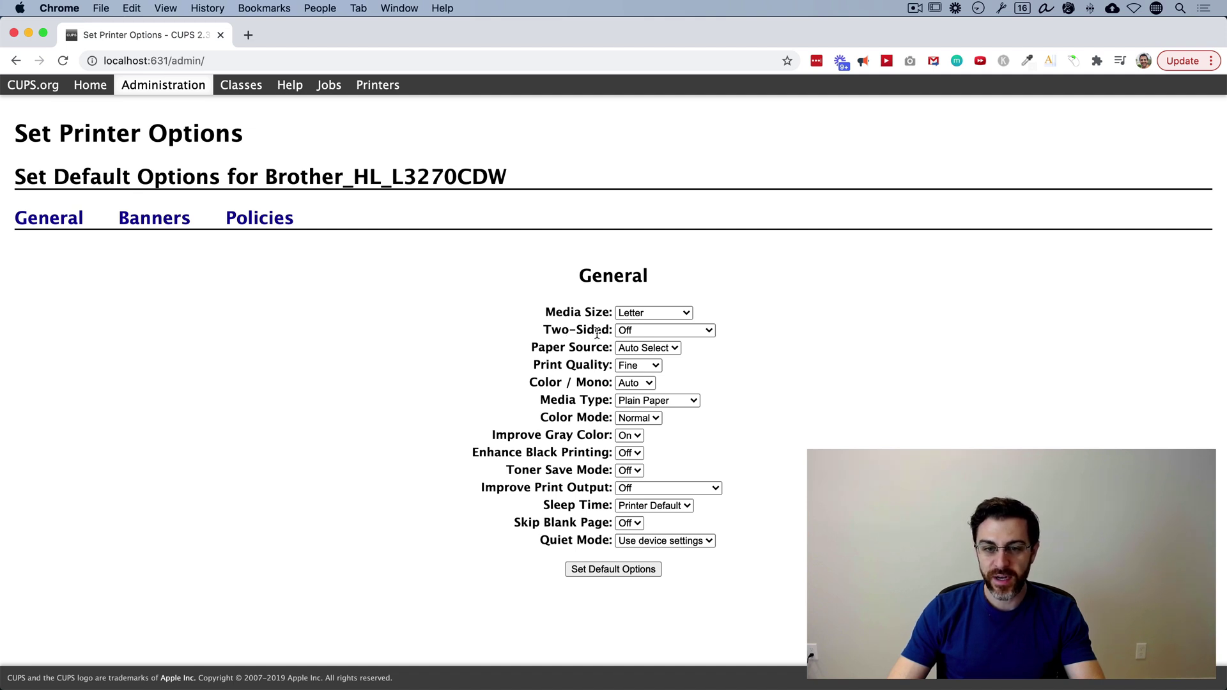
left_click_drag(563, 332, 670, 337)
left_click(708, 330)
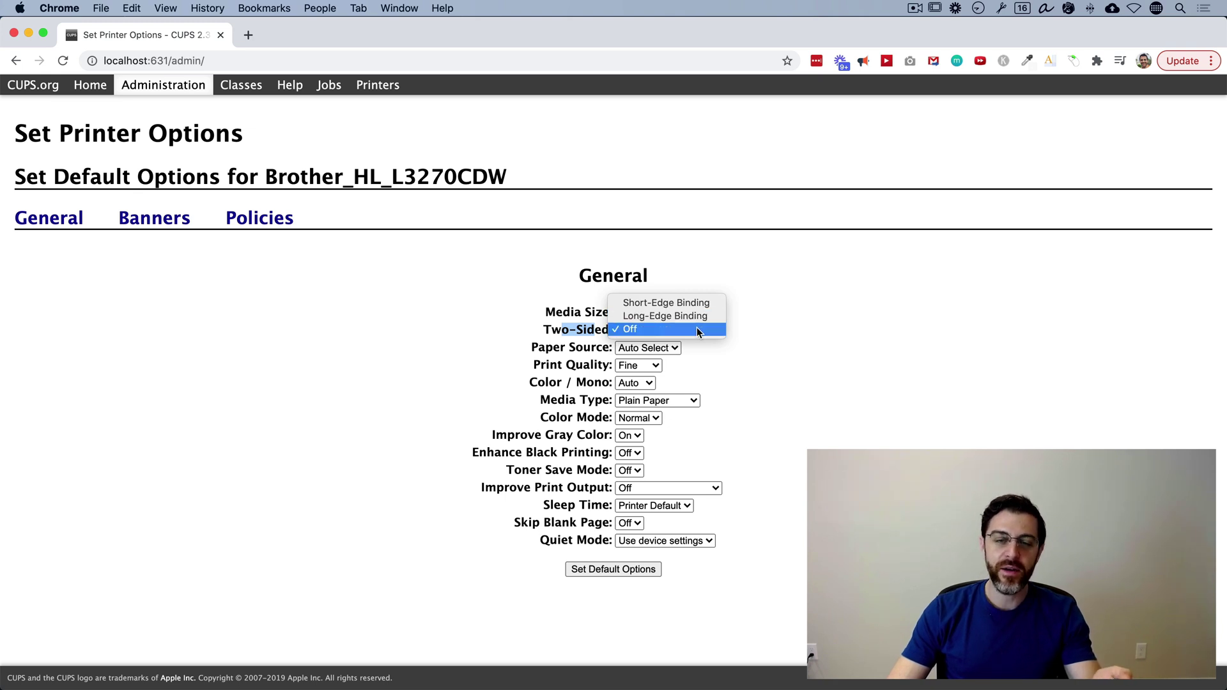
left_click(697, 328)
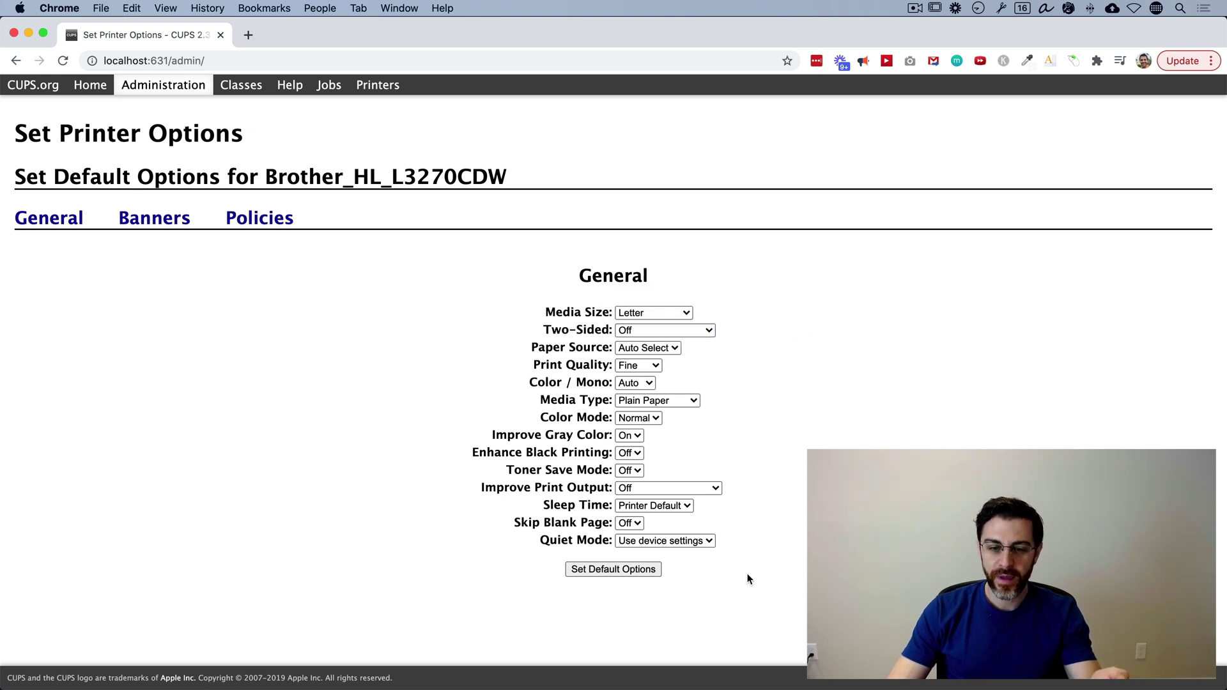
left_click(611, 569)
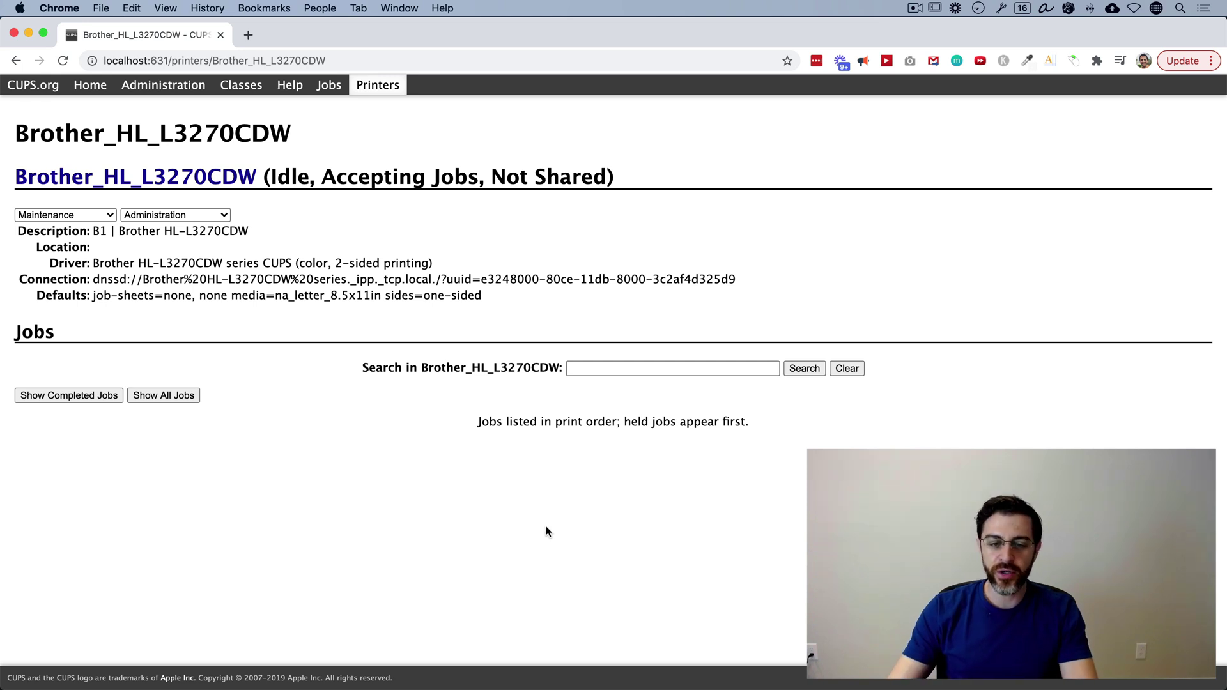
Open Users & Groups in System Preferences by searching 'user'
mouse_move(466, 668)
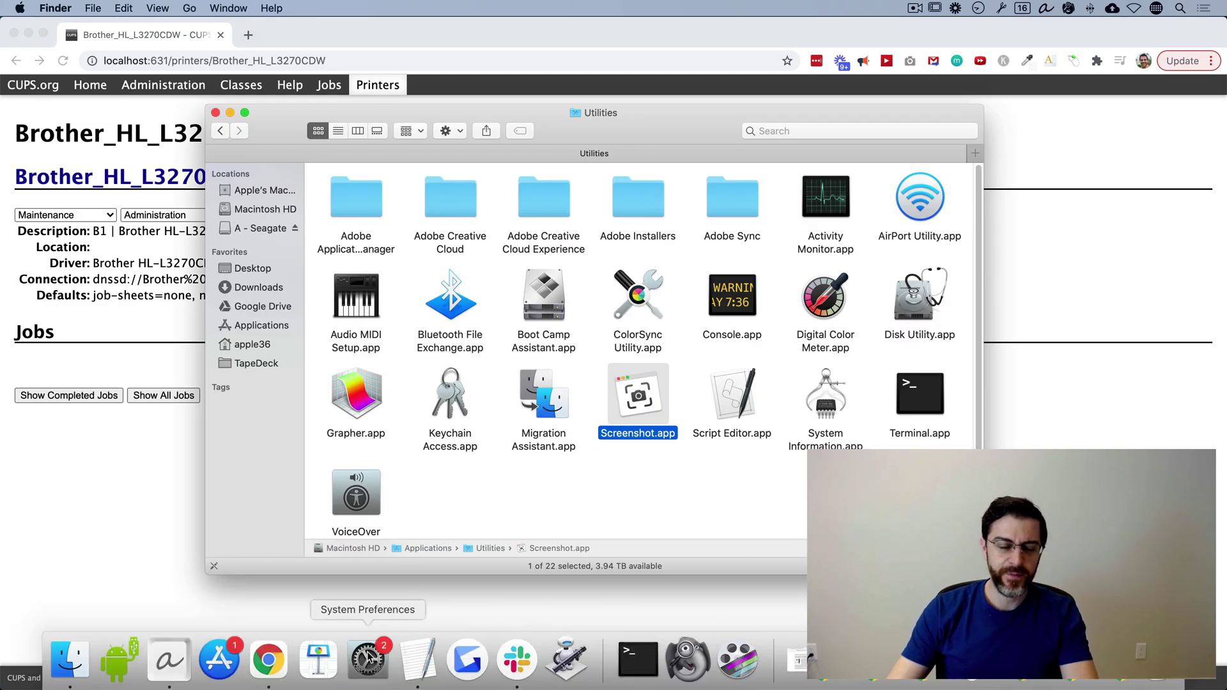
left_click(369, 659)
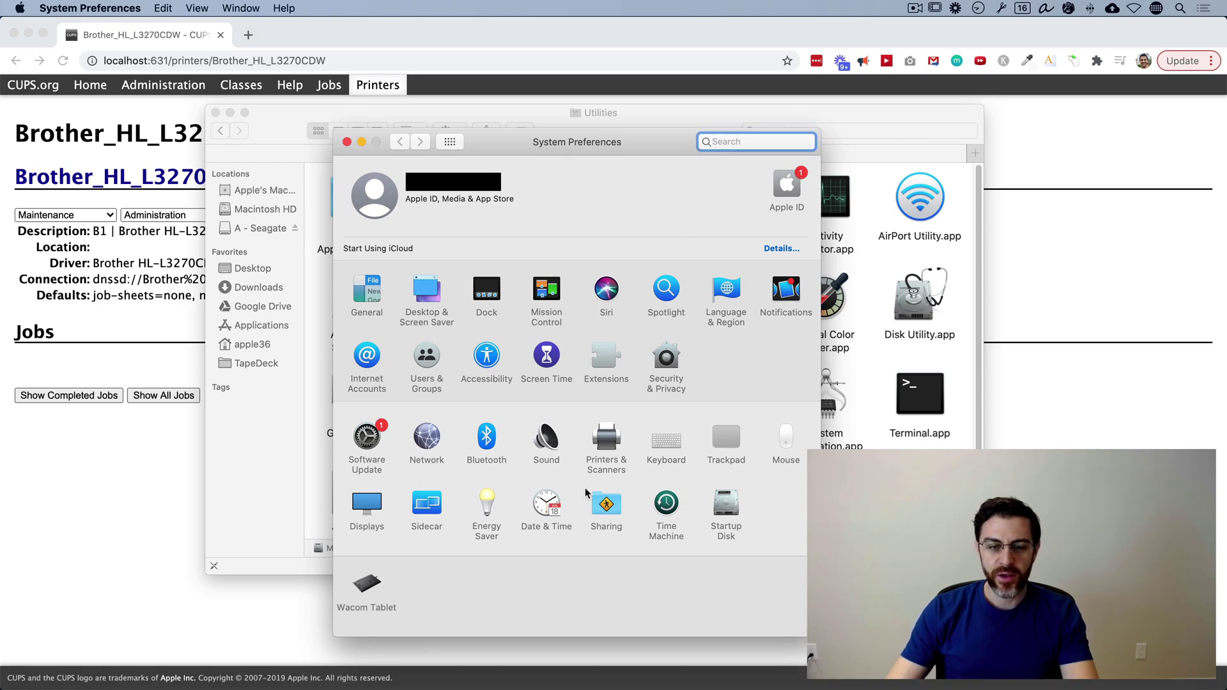
type("user")
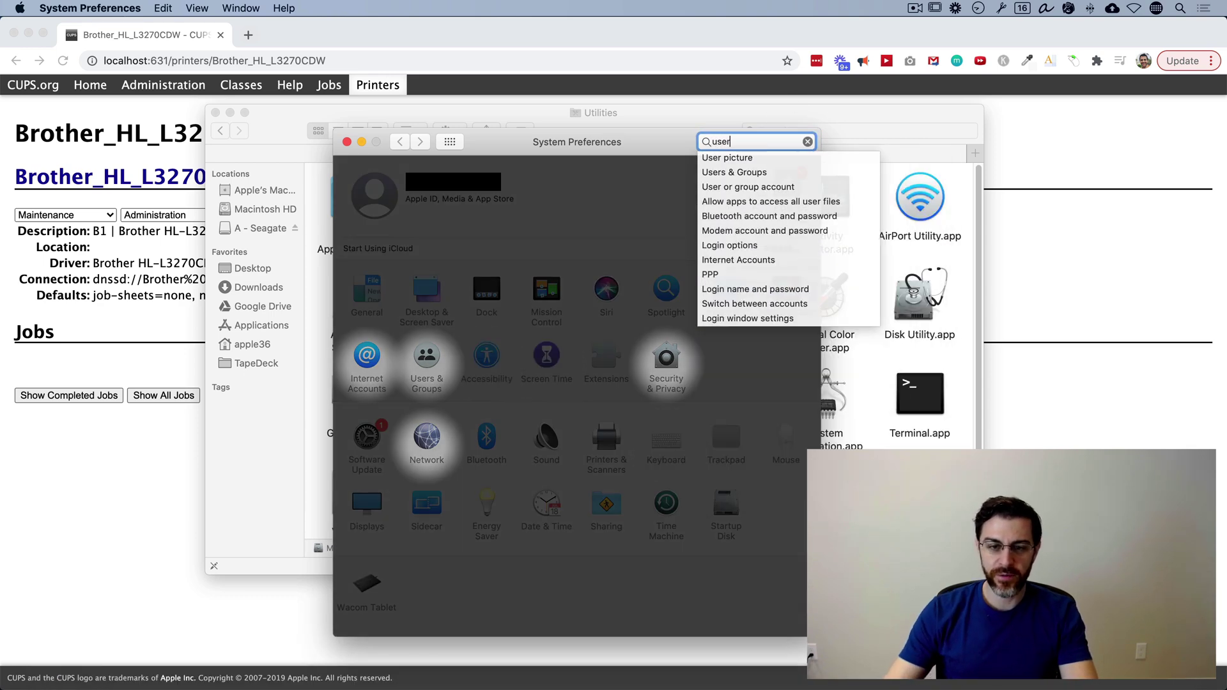
left_click(427, 371)
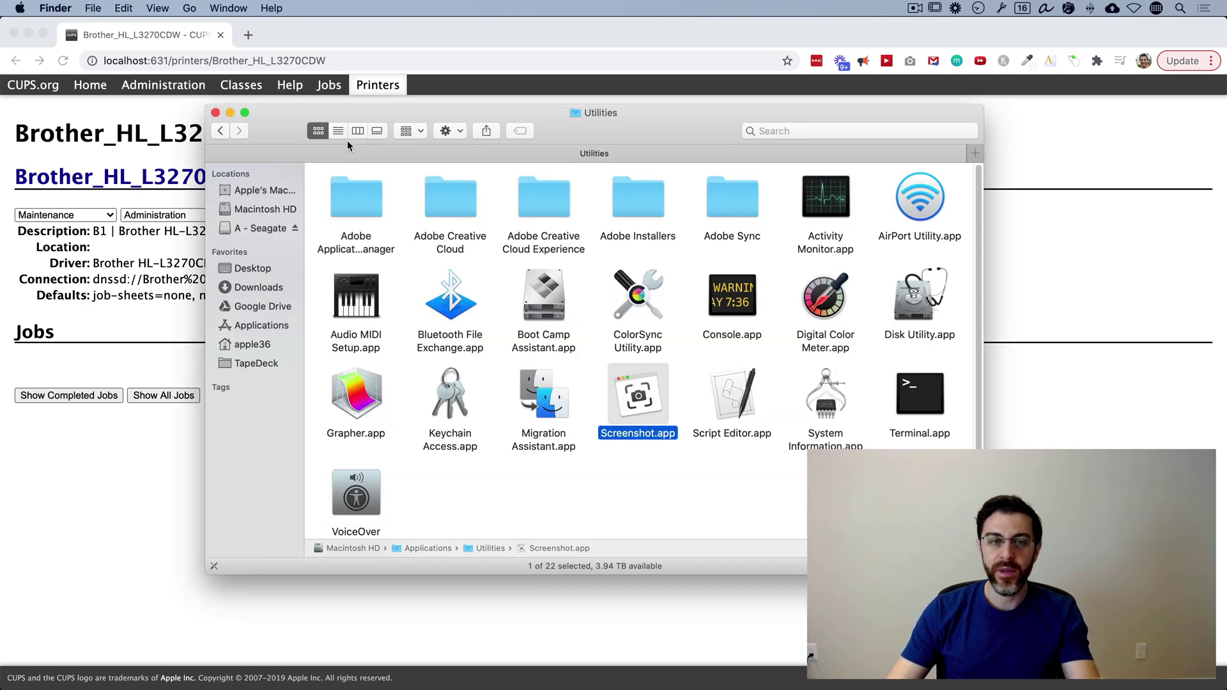
Close Users & Groups and the Finder Utilities window, returning to the CUPS page
left_click(347, 141)
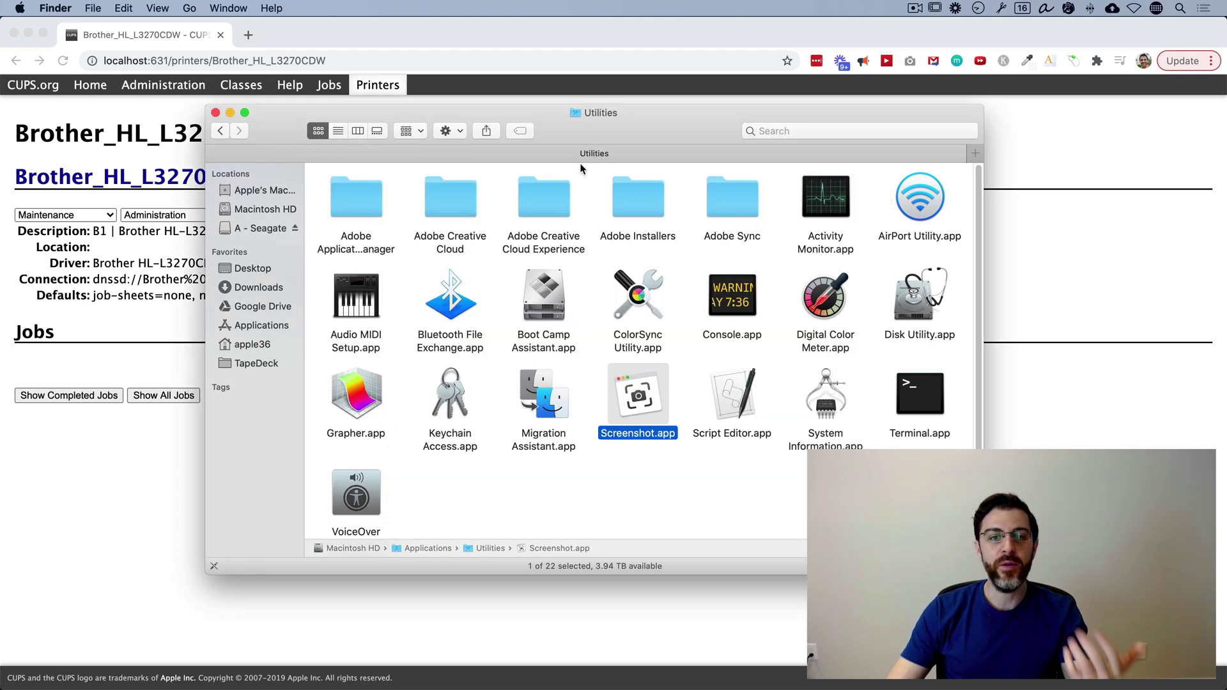
left_click(215, 113)
left_click(439, 416)
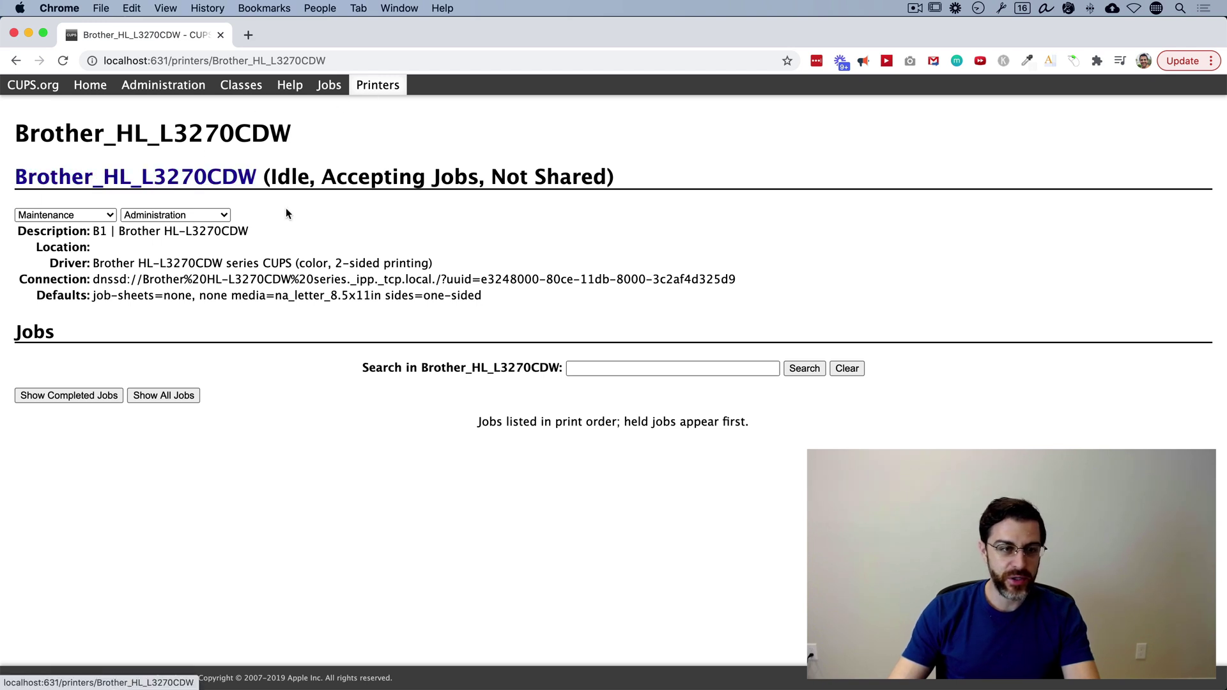
Open B2___Brother_MFC_J805DW's Set Default Options page and check 2-Sided Printing
left_click(392, 86)
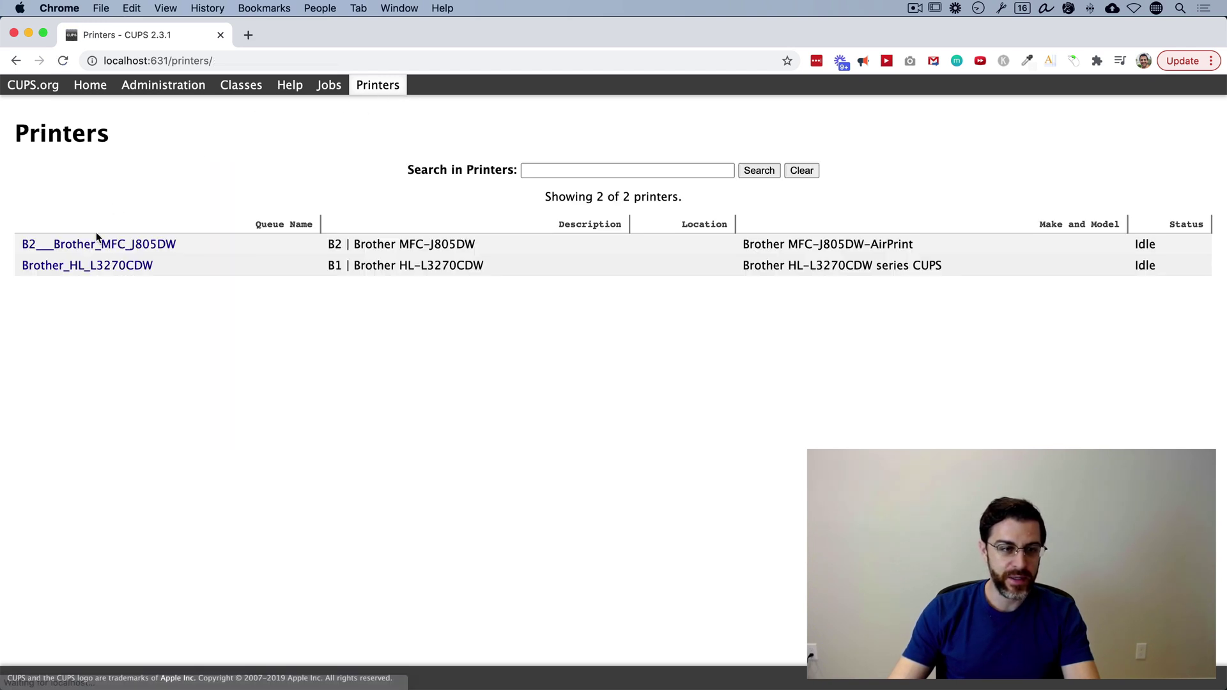
left_click(93, 244)
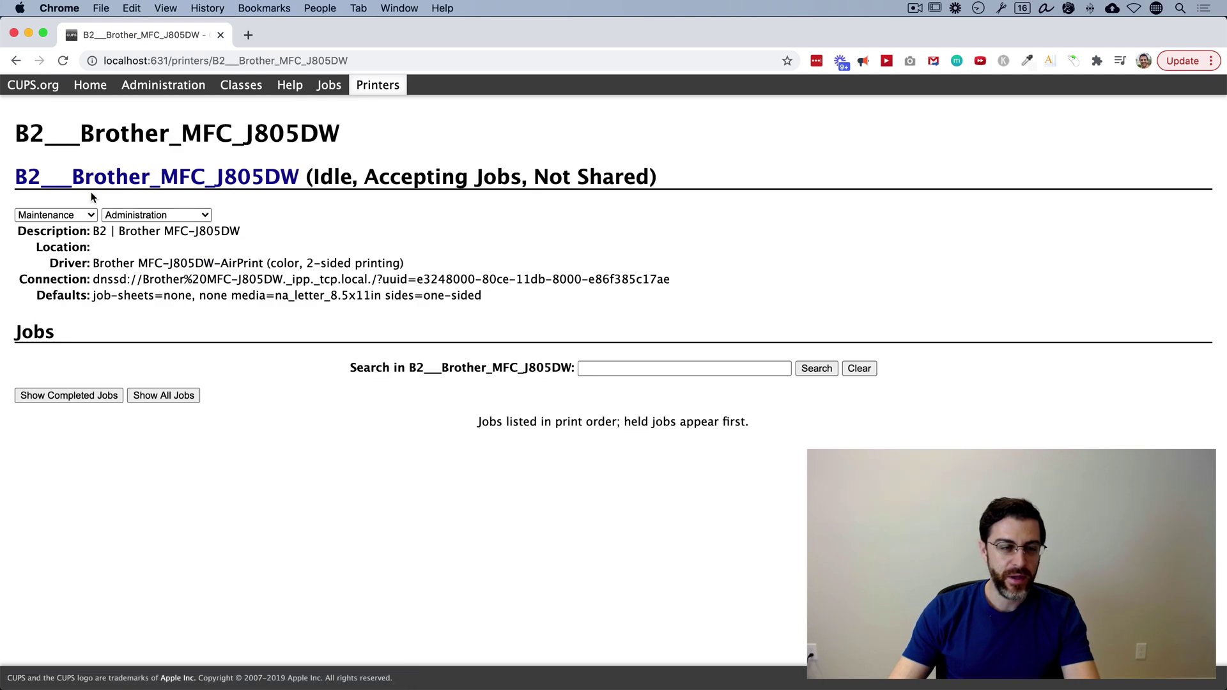
left_click(190, 216)
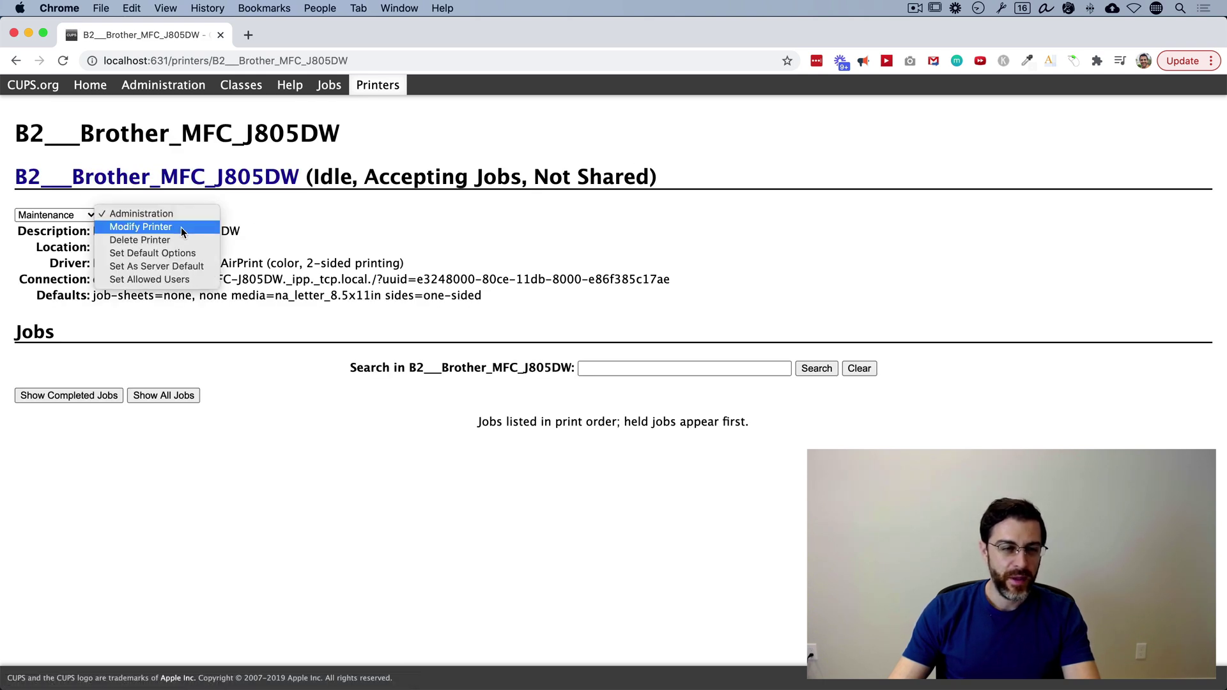
left_click(178, 248)
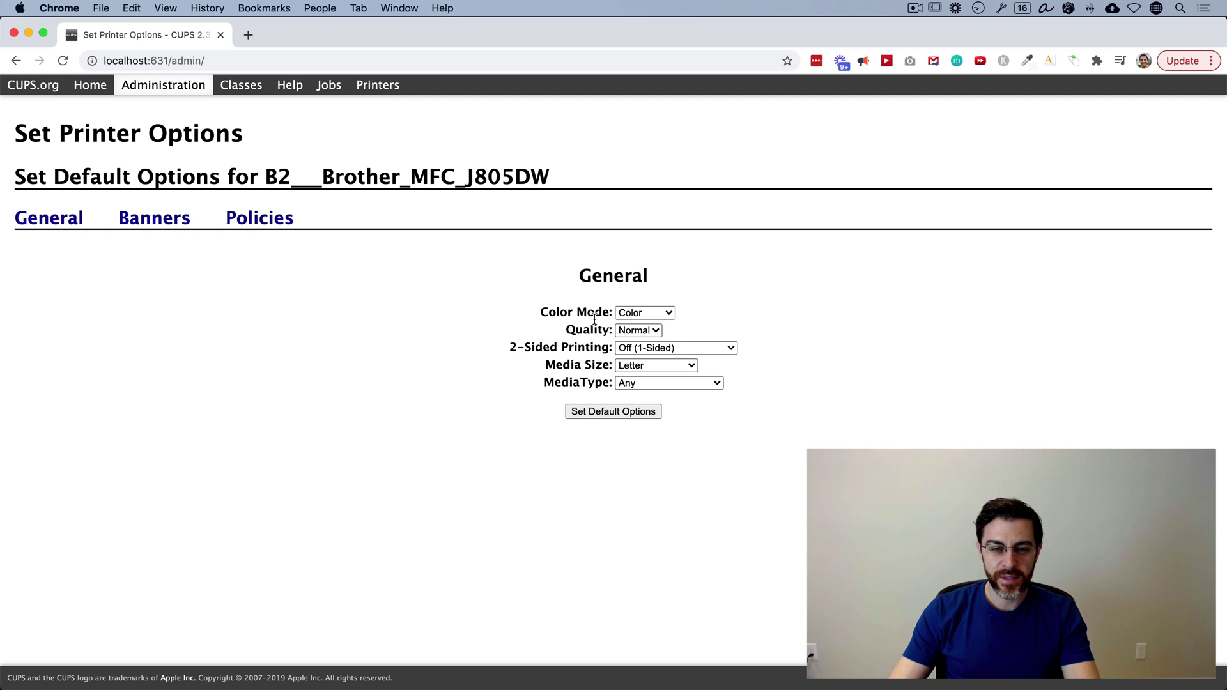
left_click_drag(551, 347, 590, 347)
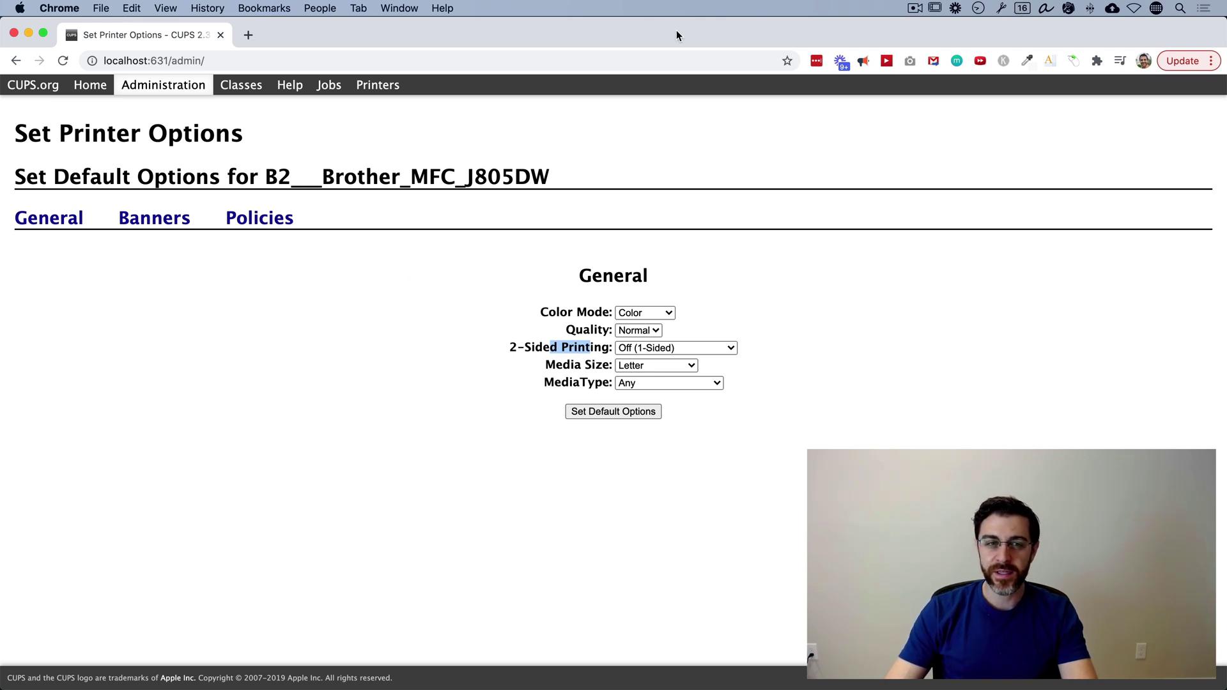
left_click(24, 9)
left_click(33, 23)
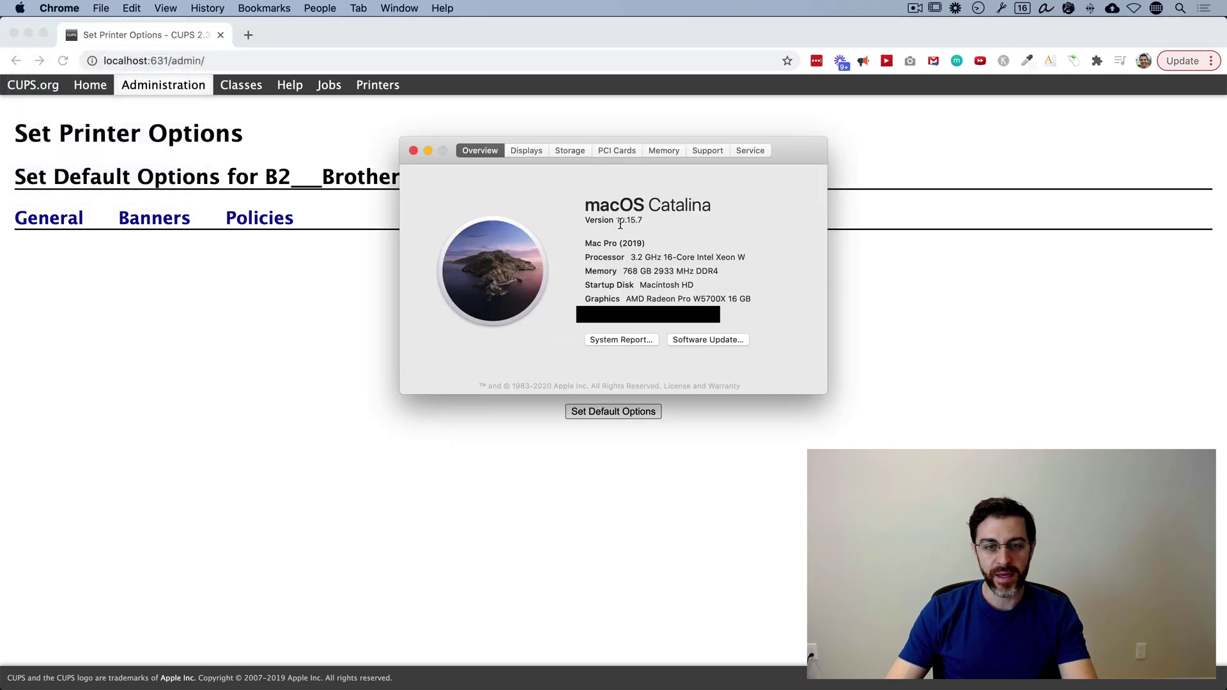
left_click_drag(620, 224, 654, 222)
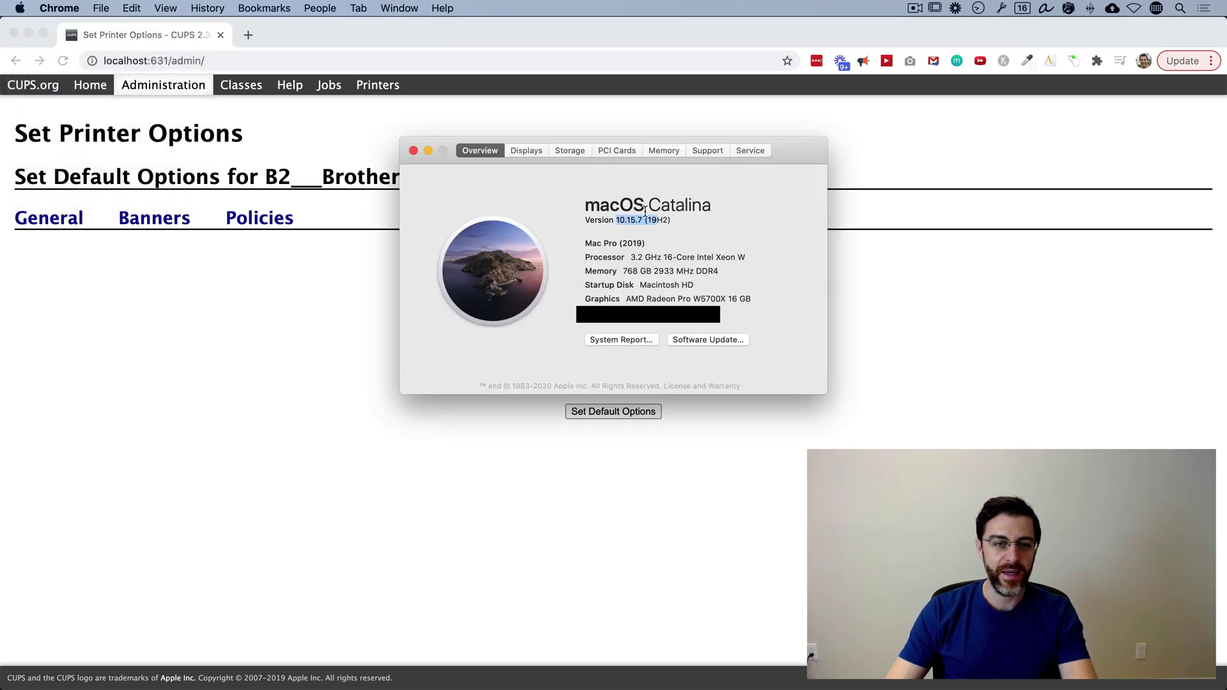
left_click(413, 150)
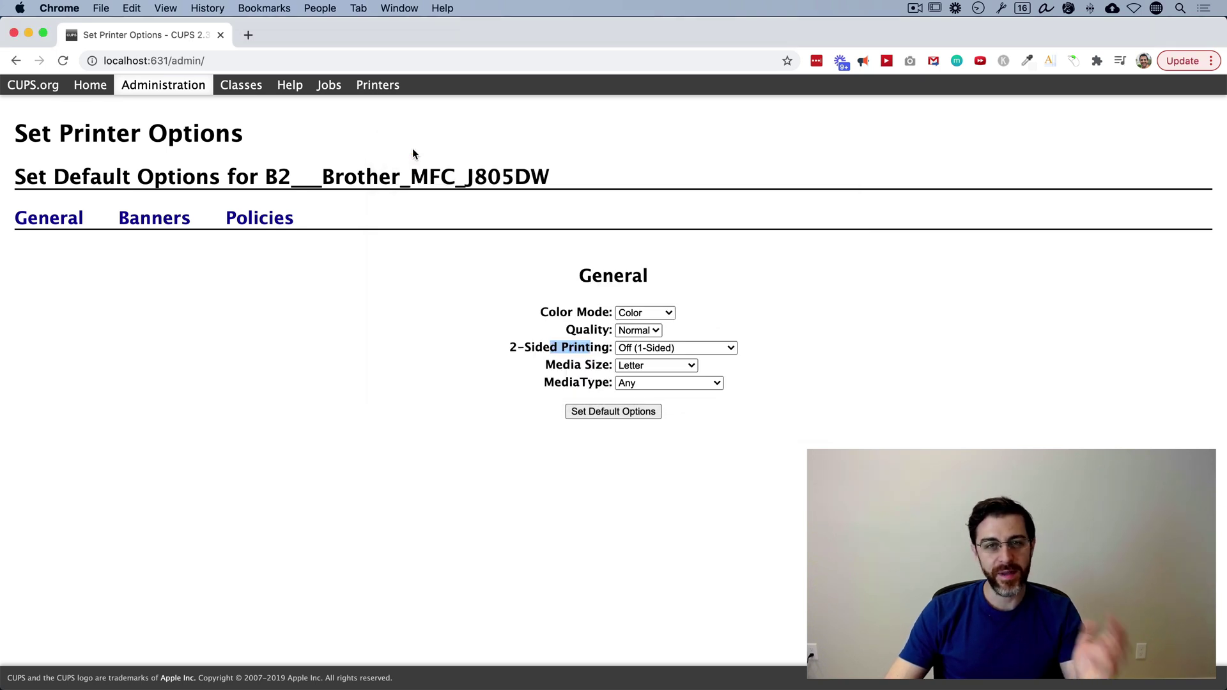